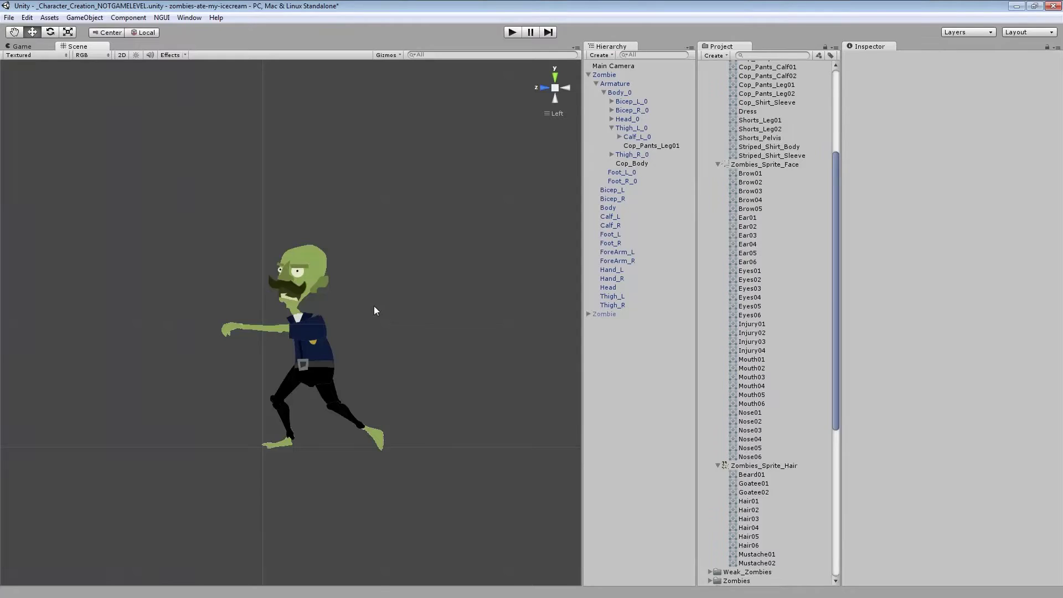
Step: Recentre the walking cop zombie in the Scene view, then minimize the Unity editor
middle_drag(404, 374, 465, 349)
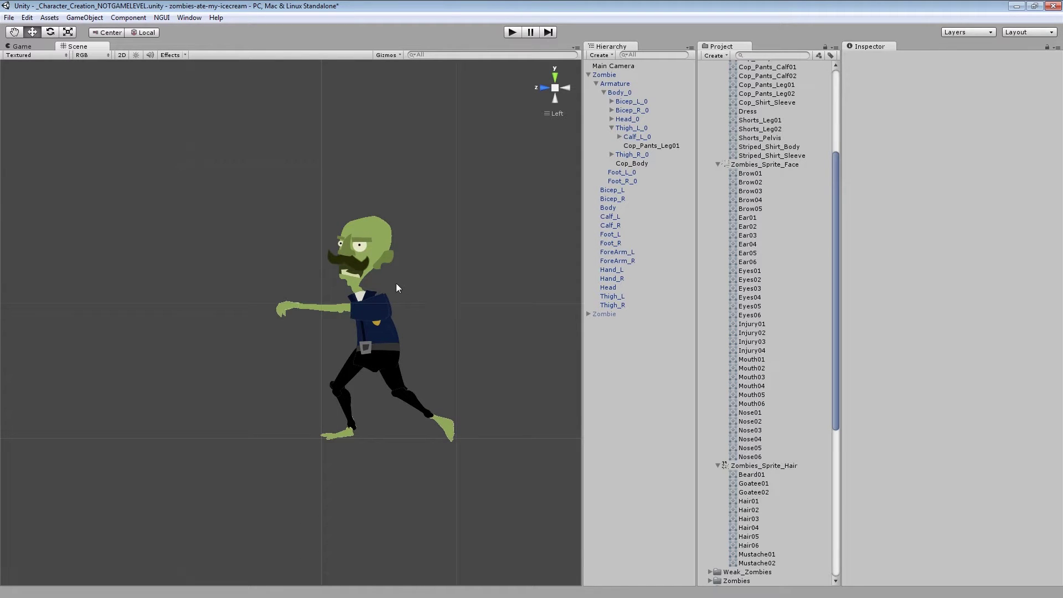
click(1011, 7)
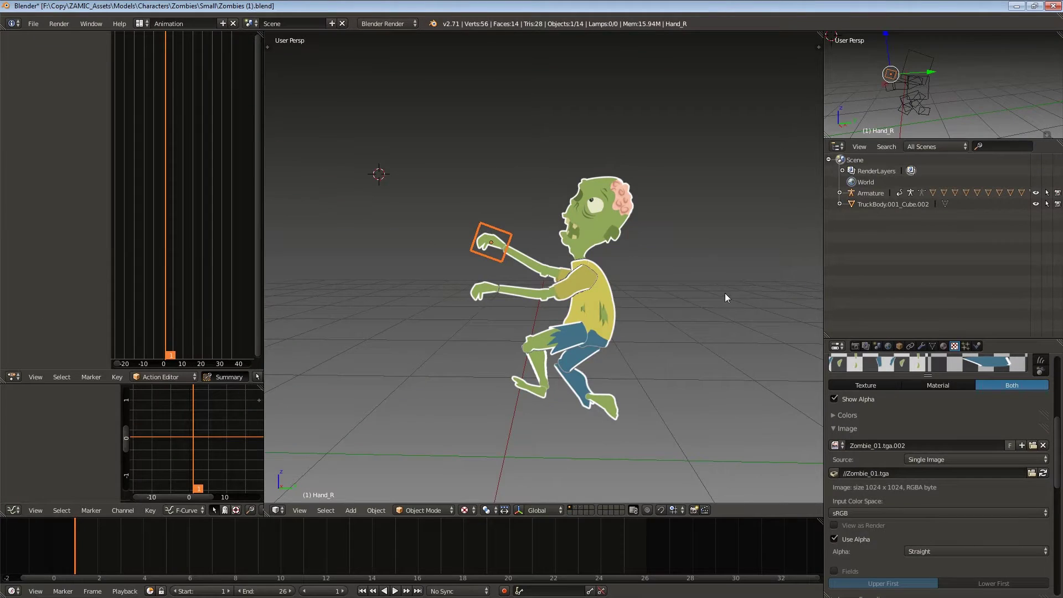
Step: View the zombie side-on in Blender, play then pause its walk animation, and close Blender
mouse_move(725, 297)
middle_down()
mouse_move(690, 313)
mouse_move(595, 307)
middle_up()
scroll(569, 257, up, 1)
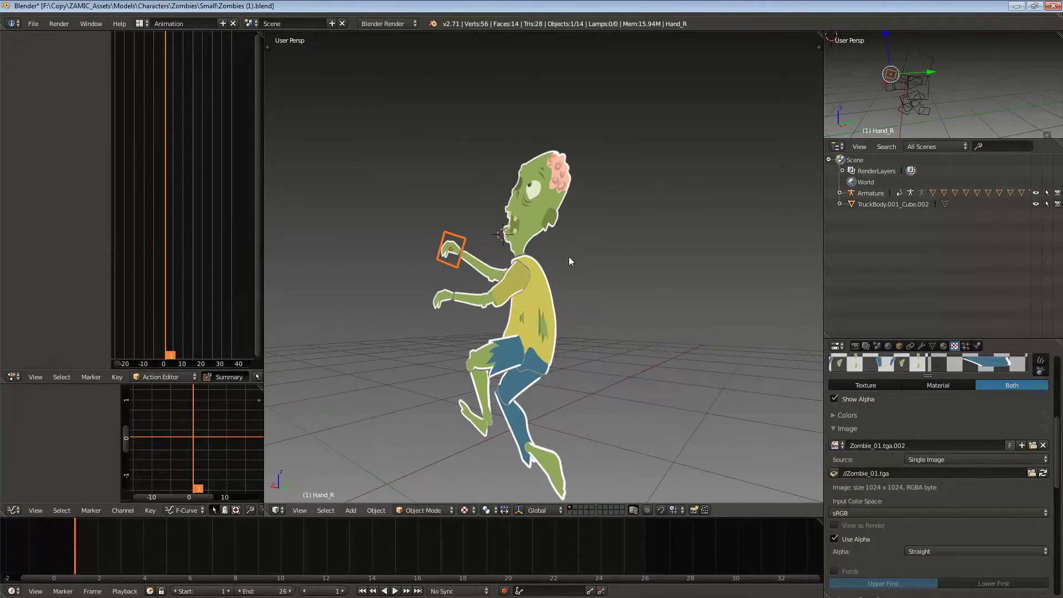
scroll(526, 261, up, 2)
scroll(598, 265, up, 2)
scroll(599, 266, down, 4)
scroll(607, 248, down, 1)
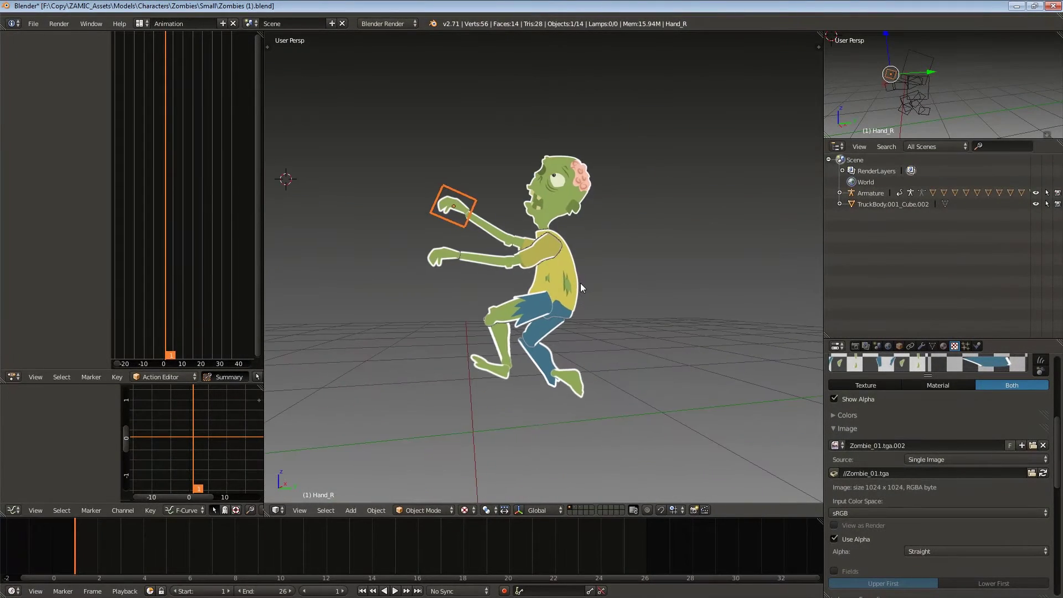
click(395, 591)
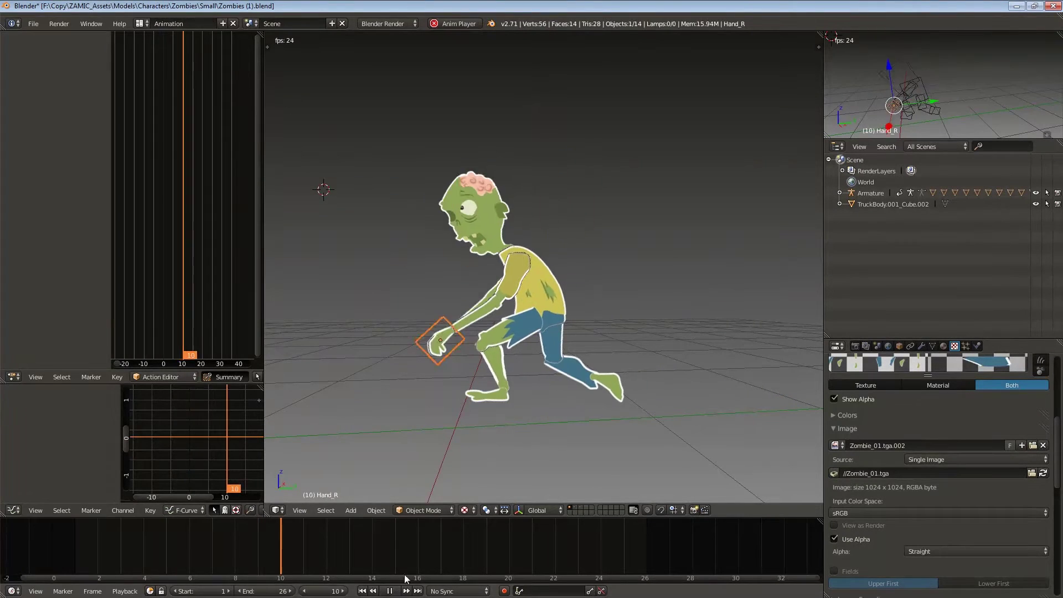
scroll(619, 341, up, 2)
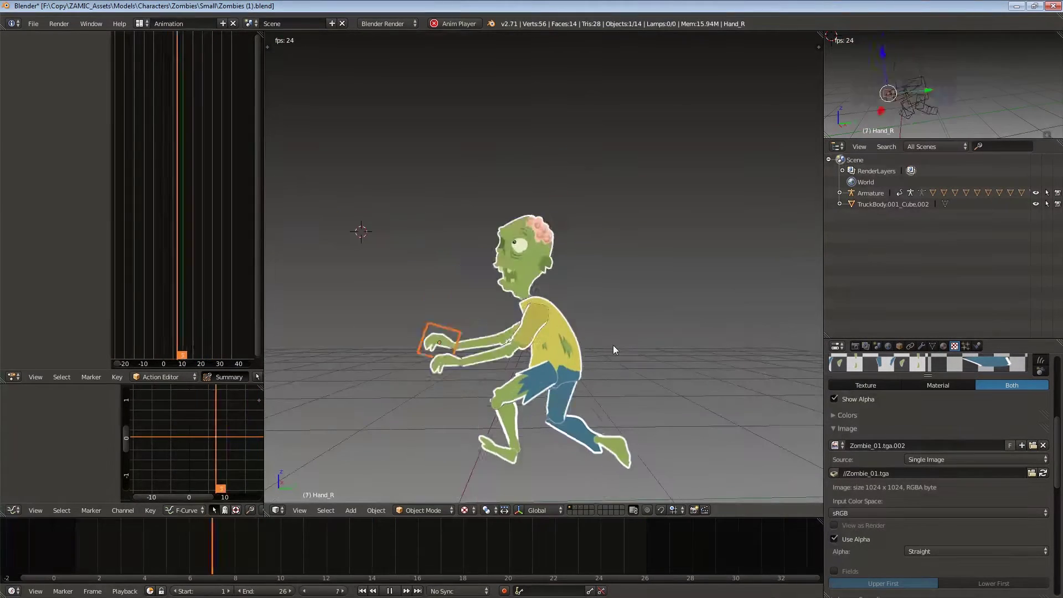
click(389, 591)
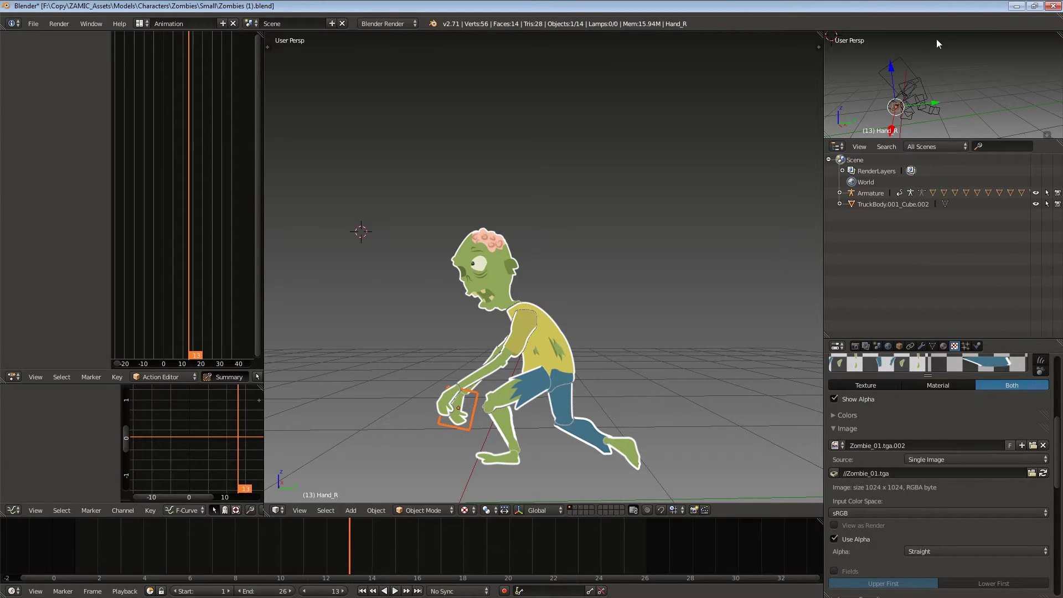
click(1056, 7)
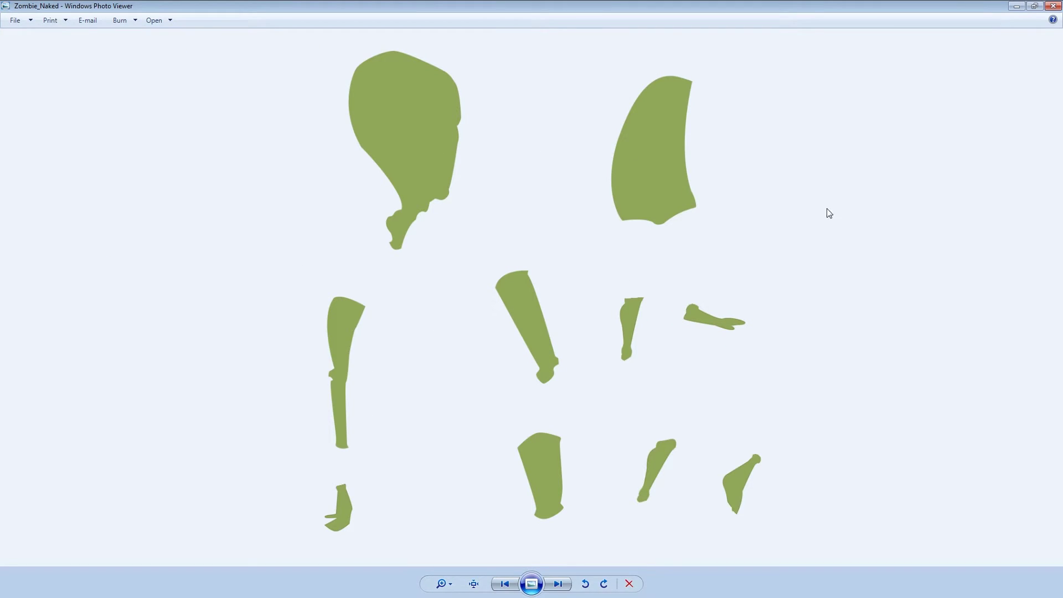
Step: Close the Zombie_Naked image in Windows Photo Viewer
click(1054, 6)
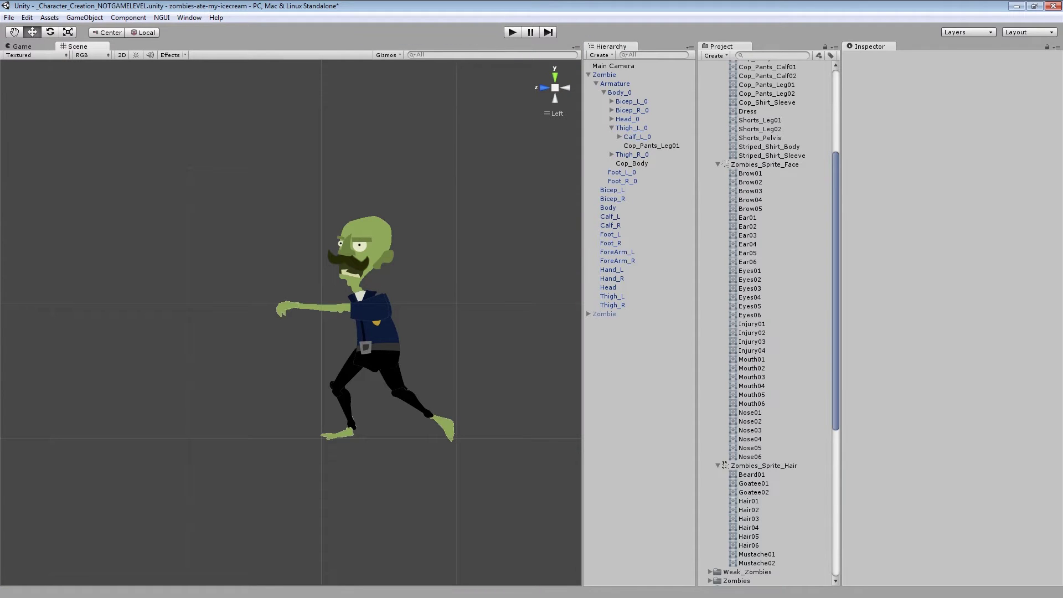
Step: Preview the scene in Play mode, then deactivate the costumed cop zombie
key(ctrl+p)
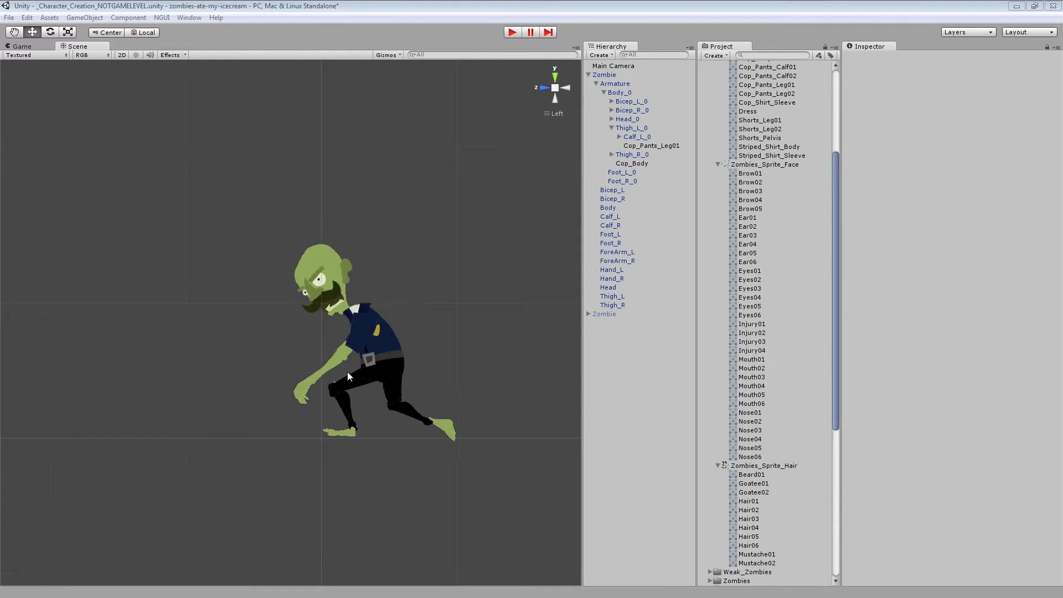
key(ctrl+p)
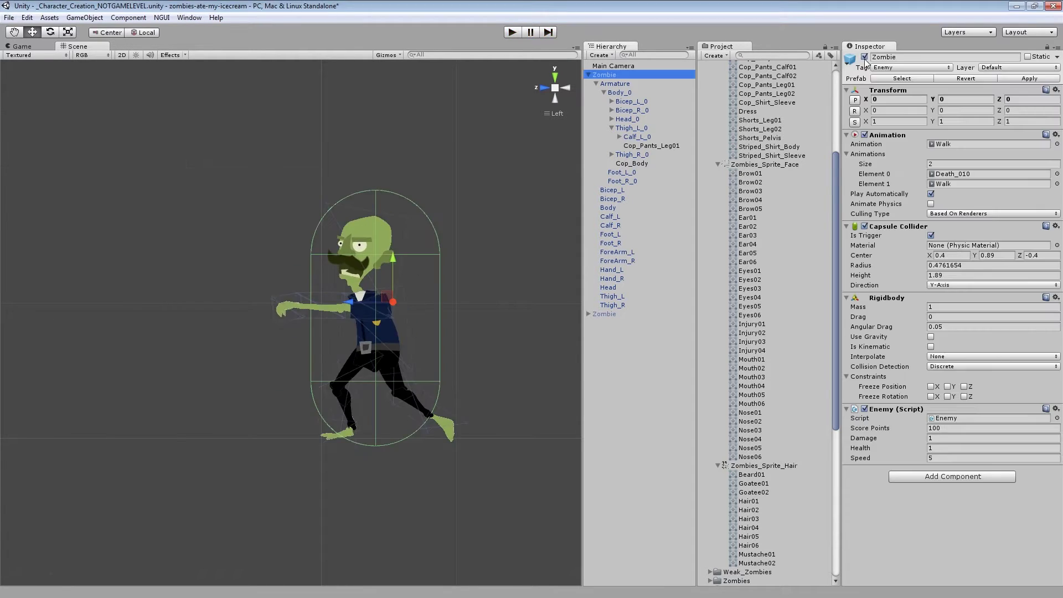
click(864, 57)
Step: Activate the undressed green zombie and collapse the cop zombie's bone hierarchy
click(603, 314)
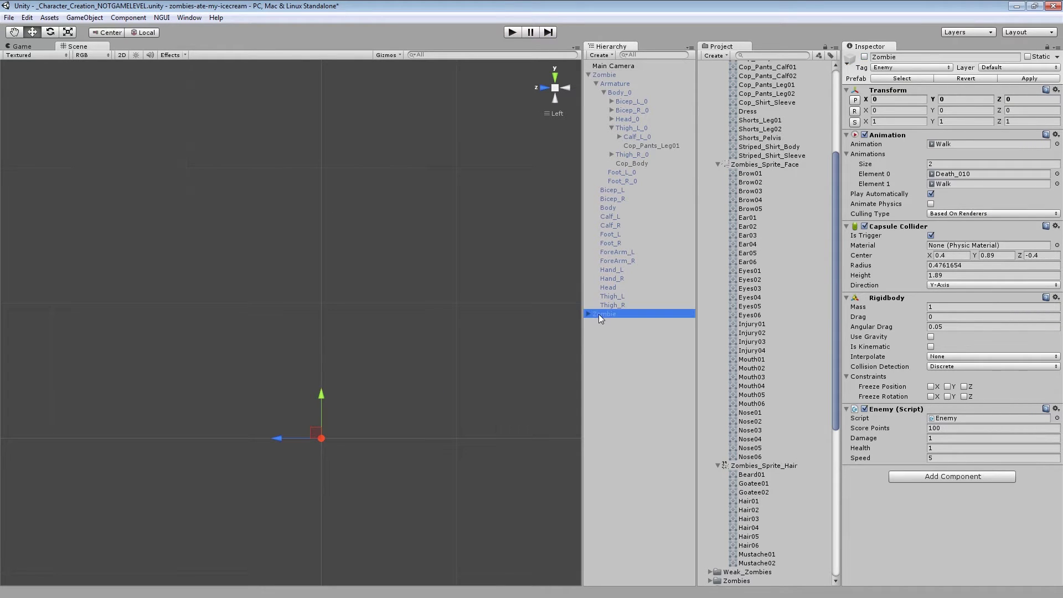
click(867, 61)
click(864, 57)
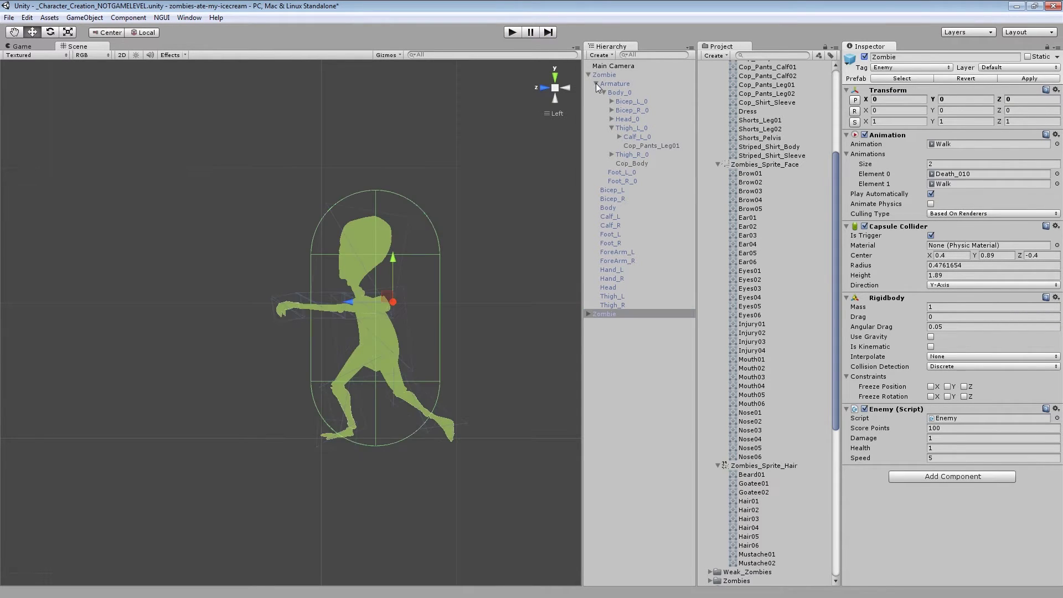
click(601, 75)
click(589, 75)
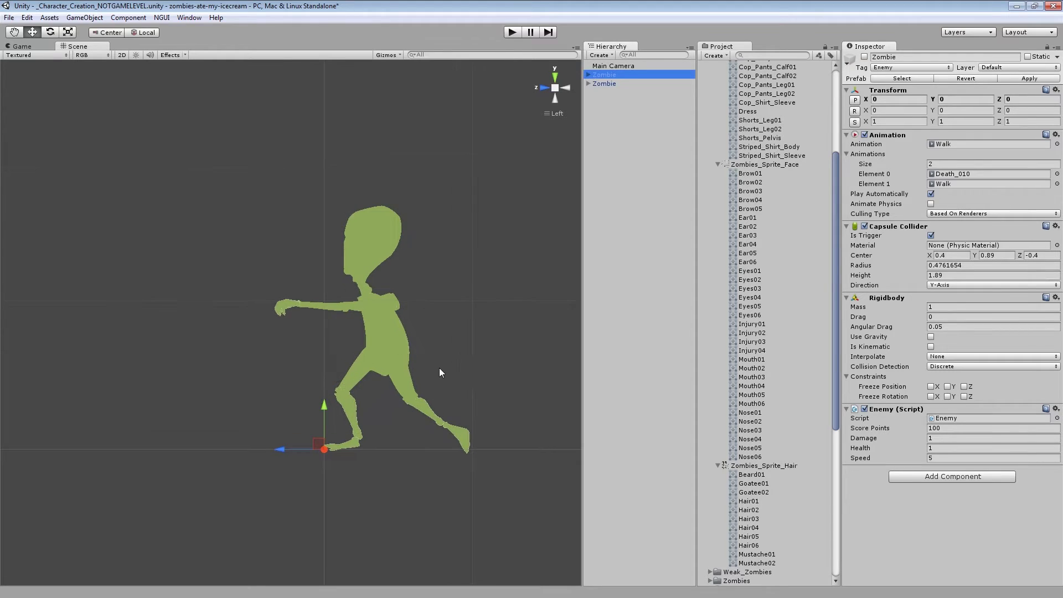
Step: Set Zombies_Sprite_Costumes01 to texture type Sprite with Sprite Mode Multiple
scroll(439, 368, up, 3)
scroll(755, 238, up, 3)
scroll(755, 238, up, 3)
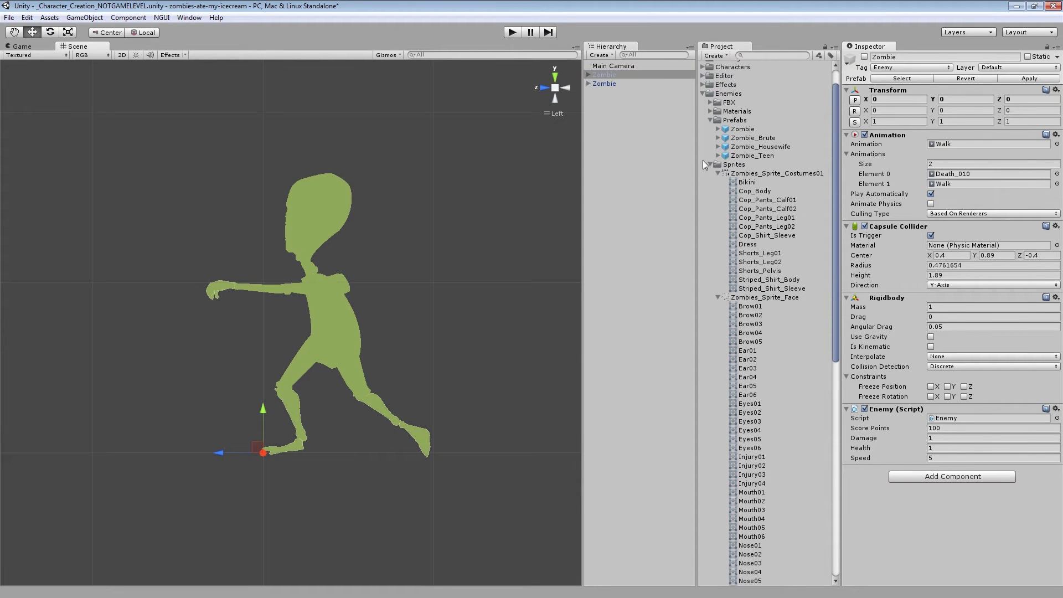
click(746, 178)
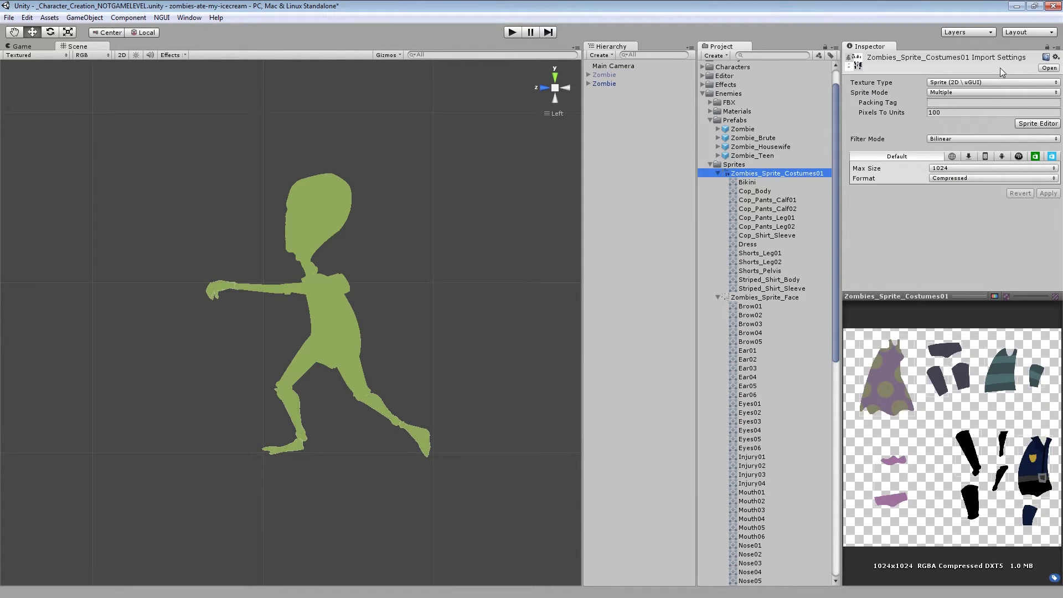
click(987, 82)
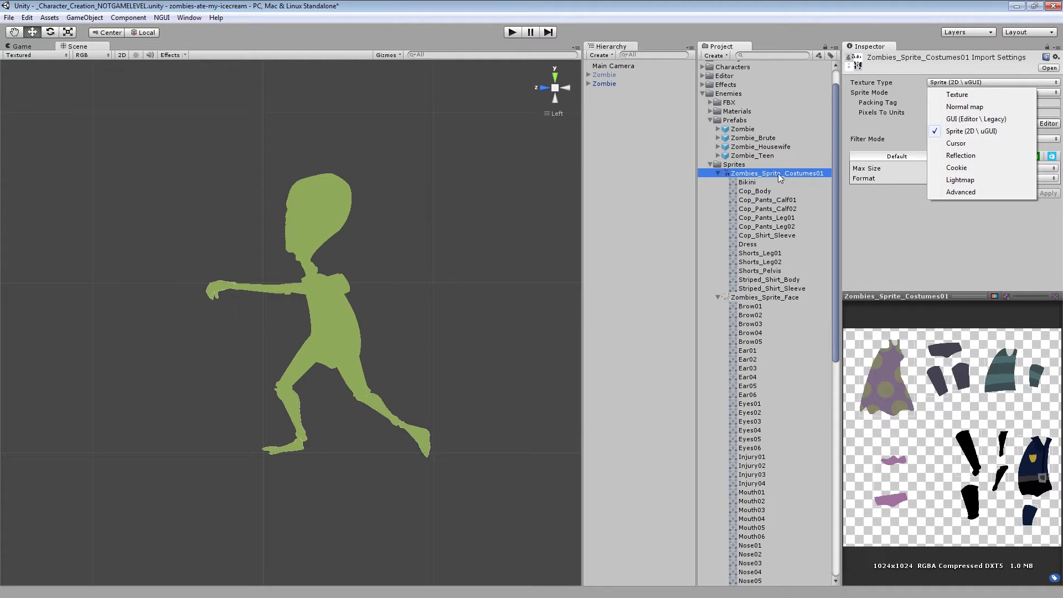
click(894, 118)
click(943, 93)
click(959, 125)
Step: Review the Shorts_Pelvis, calf and Striped_Shirt_Body slices in the Sprite Editor, then close it
click(1043, 124)
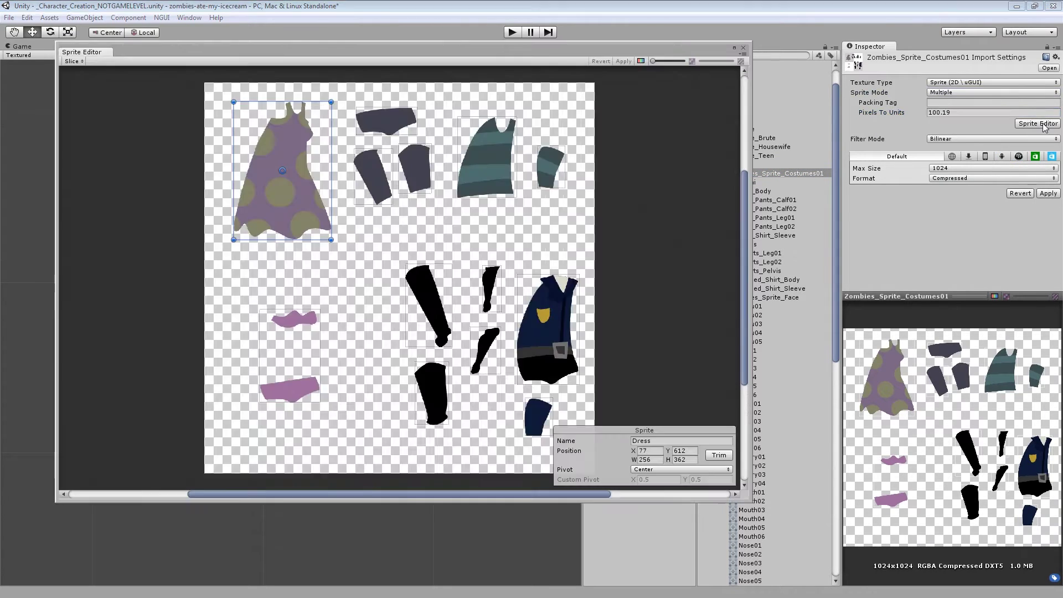
click(362, 134)
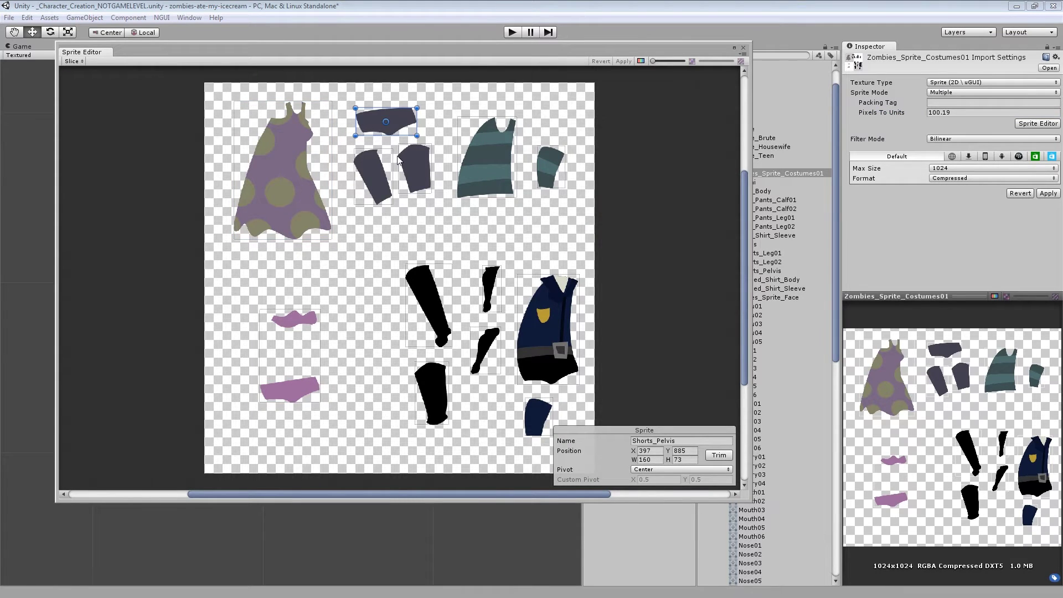
click(398, 160)
click(420, 147)
click(478, 125)
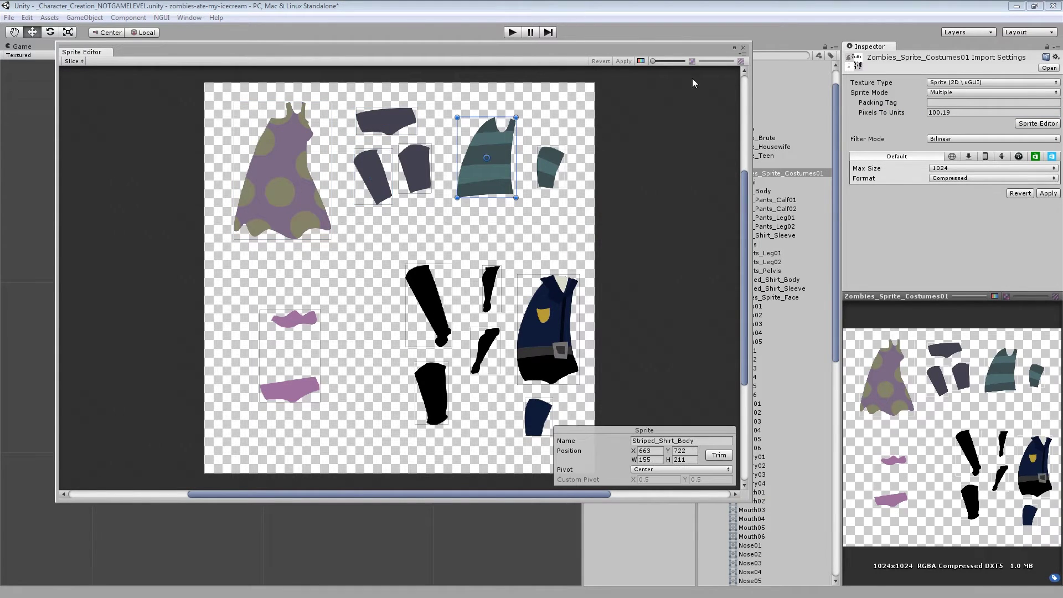
click(743, 48)
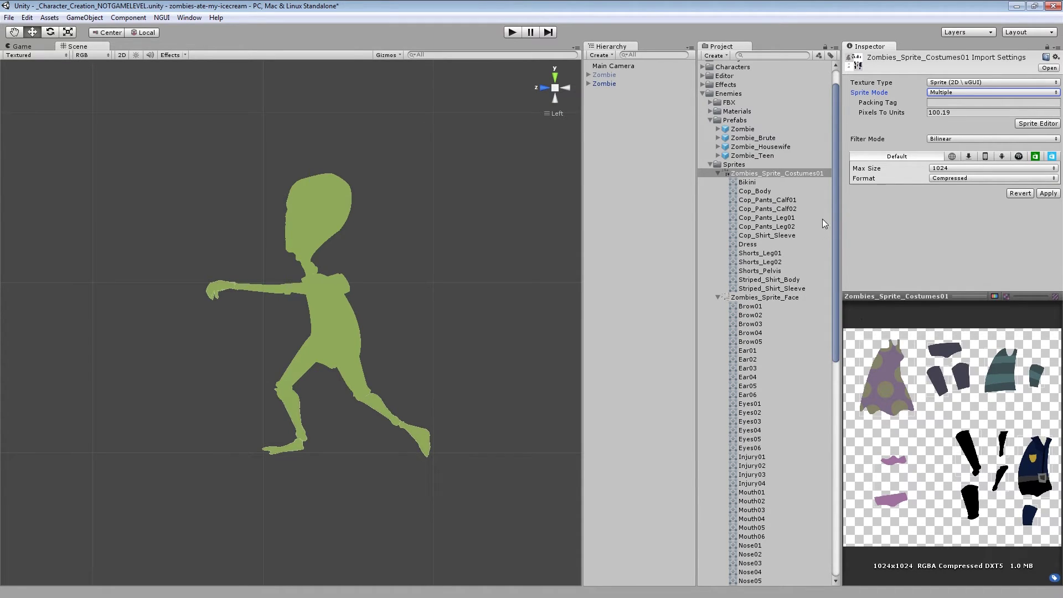
Step: Apply the import settings, place Cop_Body in the scene, and view it from the left side
click(754, 191)
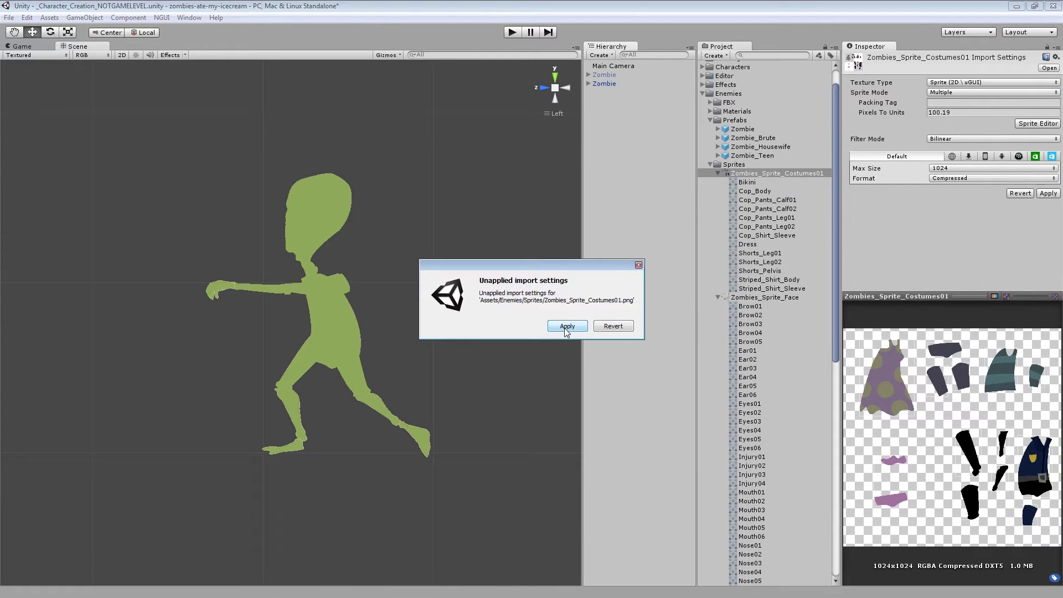
click(626, 325)
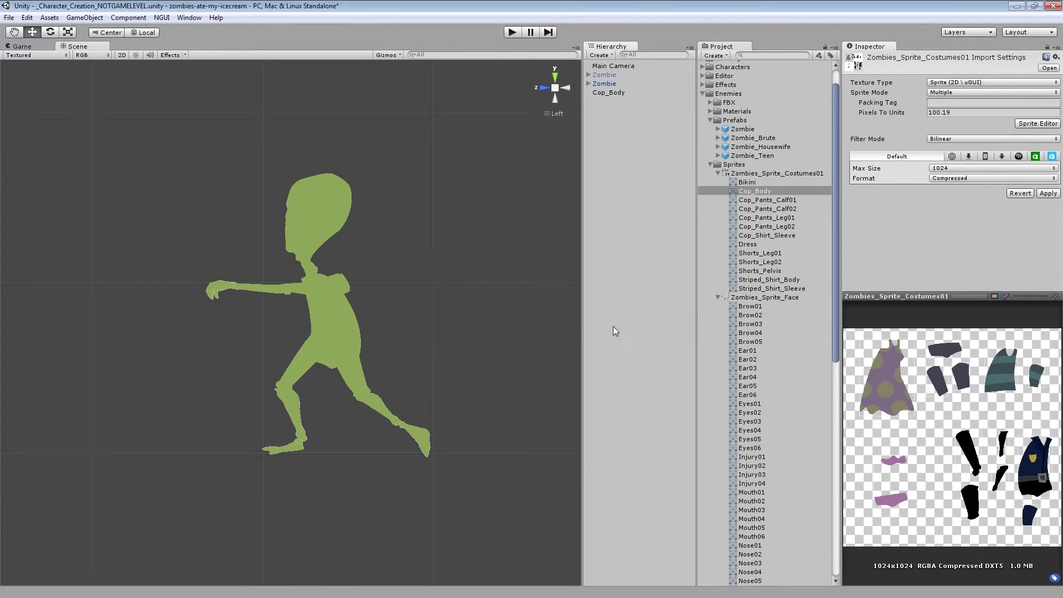
click(763, 194)
drag(762, 195, 609, 92)
key(f)
mouse_move(553, 309)
alt+mouse_down()
mouse_move(562, 312)
mouse_move(502, 299)
alt+mouse_up()
mouse_move(539, 216)
alt+mouse_down()
mouse_move(315, 250)
mouse_move(448, 96)
alt+mouse_up()
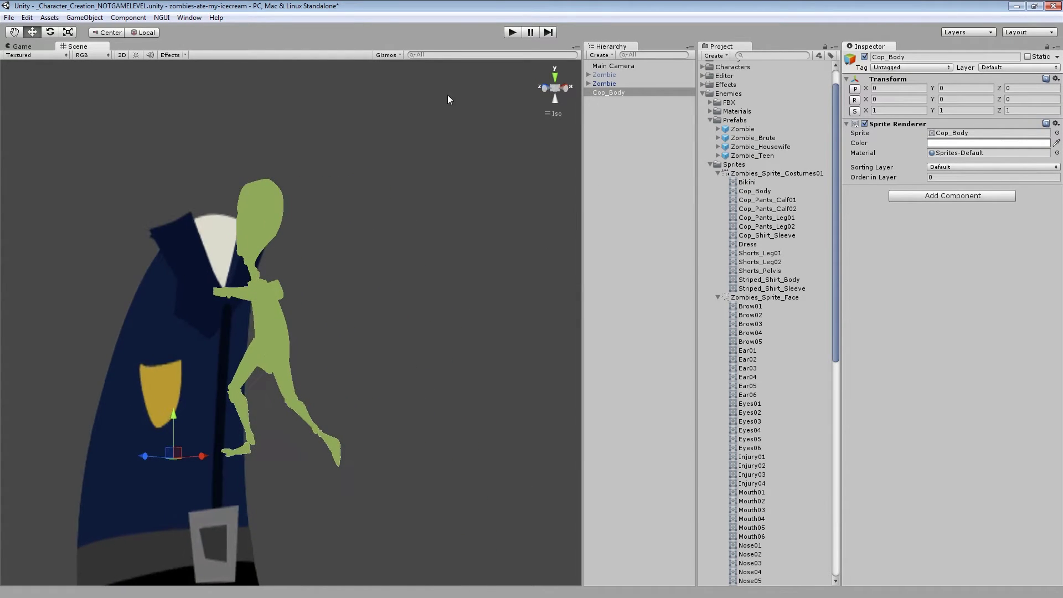
click(546, 92)
Step: Give Cop_Body Y rotation -90, move it up, and scale it to about 0.22
click(953, 98)
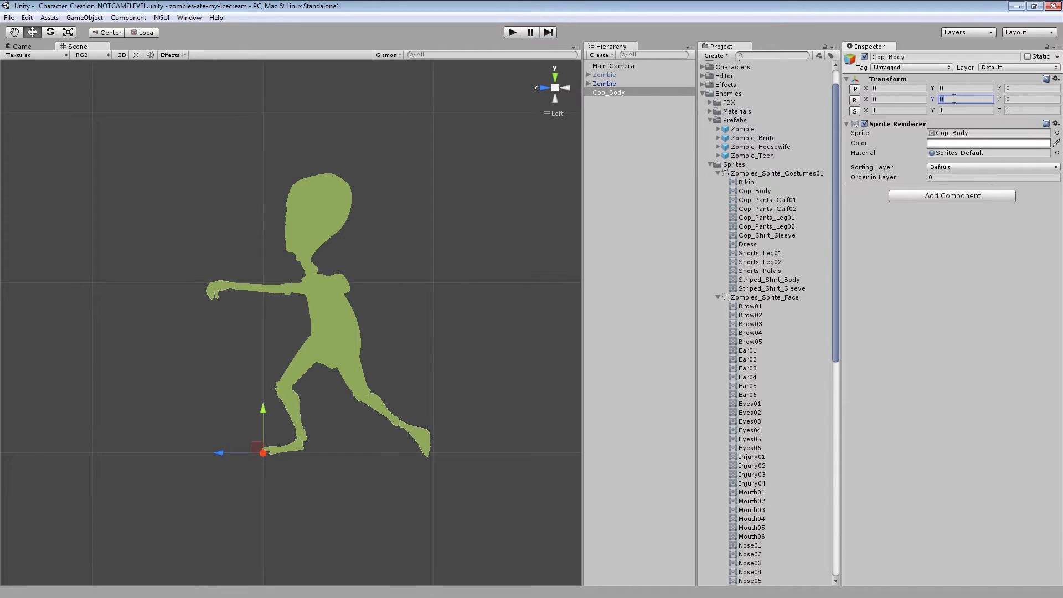
text(-90)
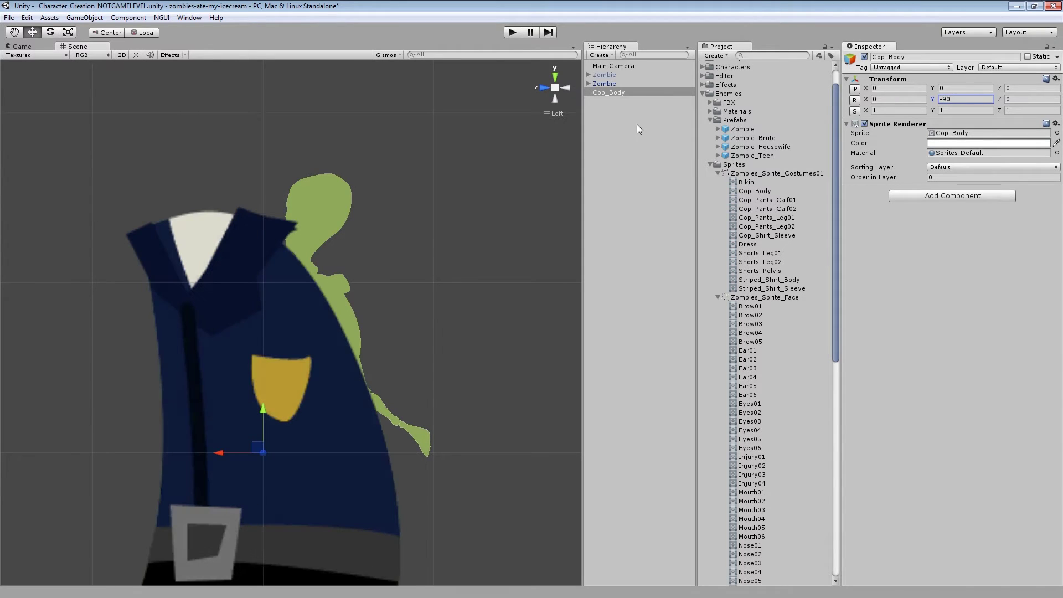
drag(257, 448, 393, 320)
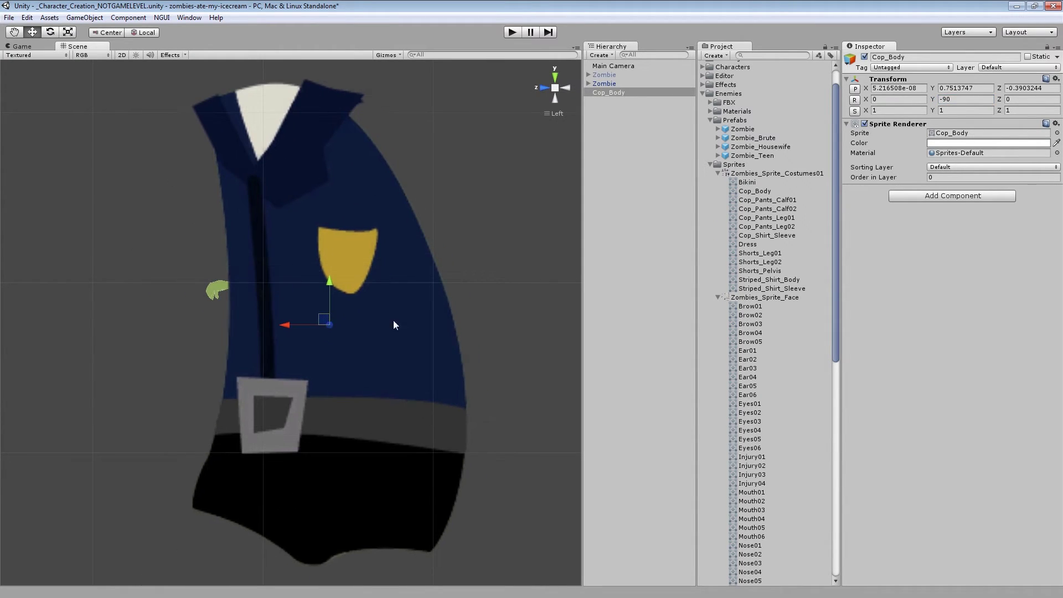
key(r)
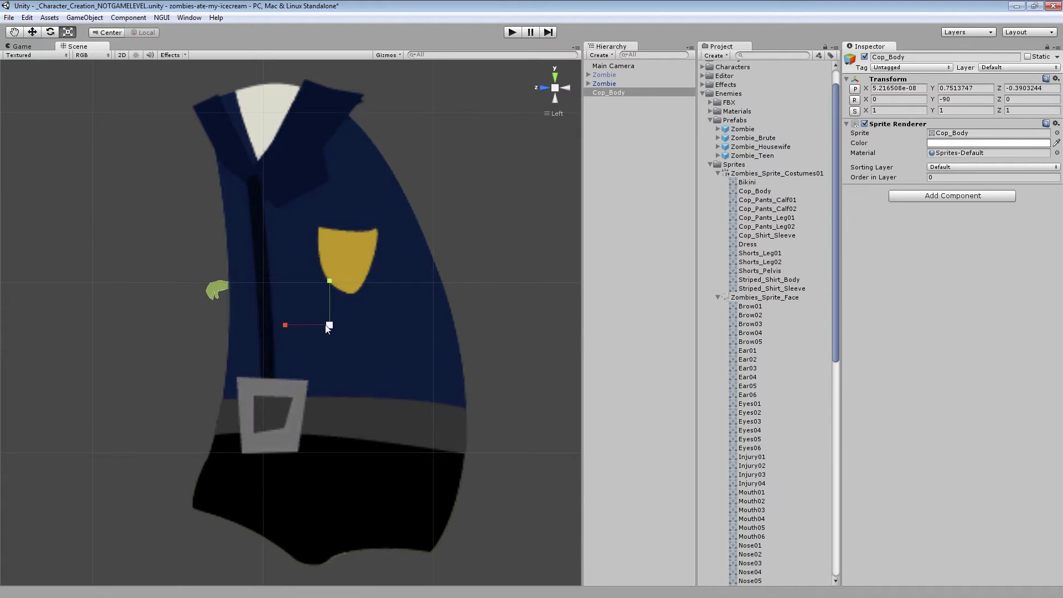
drag(330, 325, 290, 315)
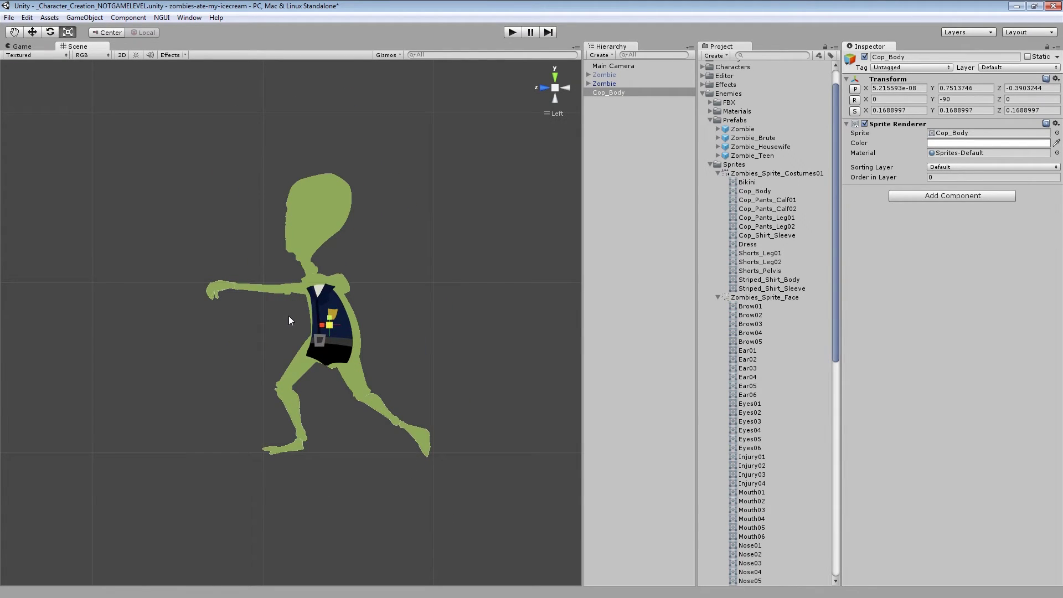
scroll(290, 316, up, 2)
scroll(307, 318, up, 2)
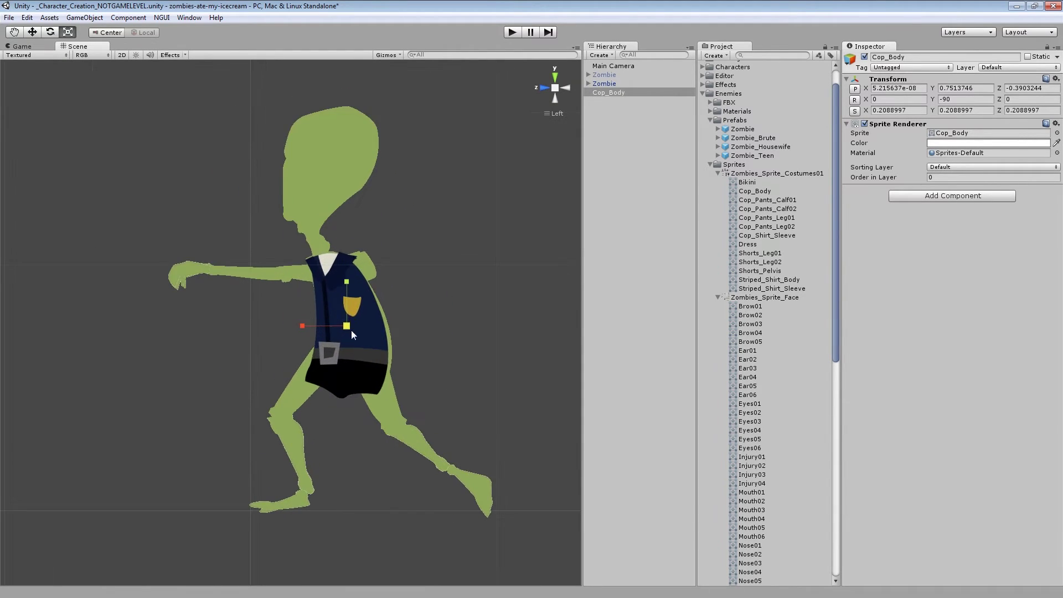
drag(349, 328, 343, 318)
Step: Tilt the cop shirt slightly clockwise and nudge it onto the zombie's torso
key(w)
key(e)
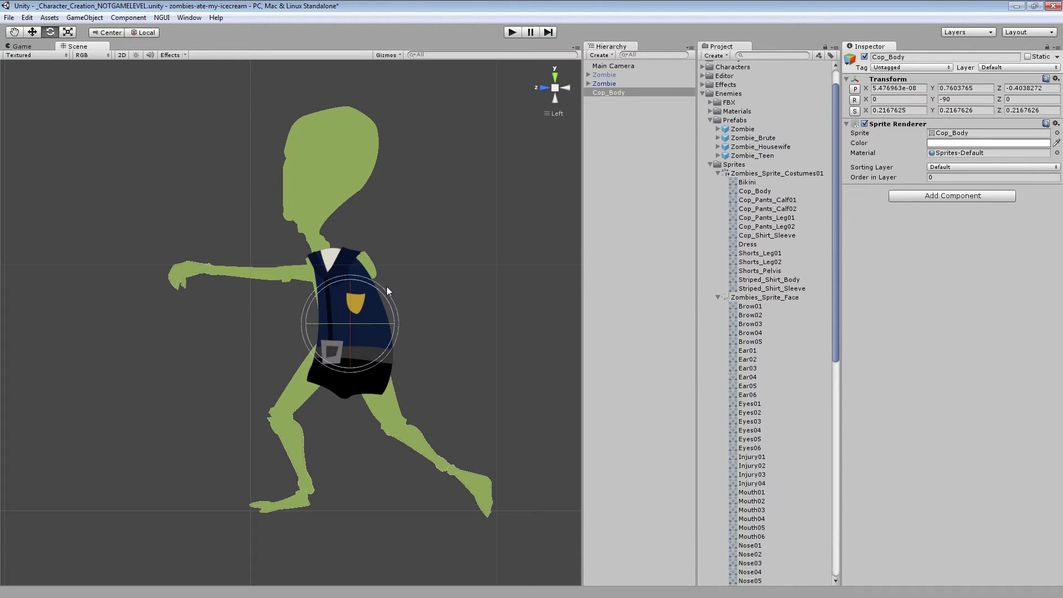
drag(384, 288, 380, 284)
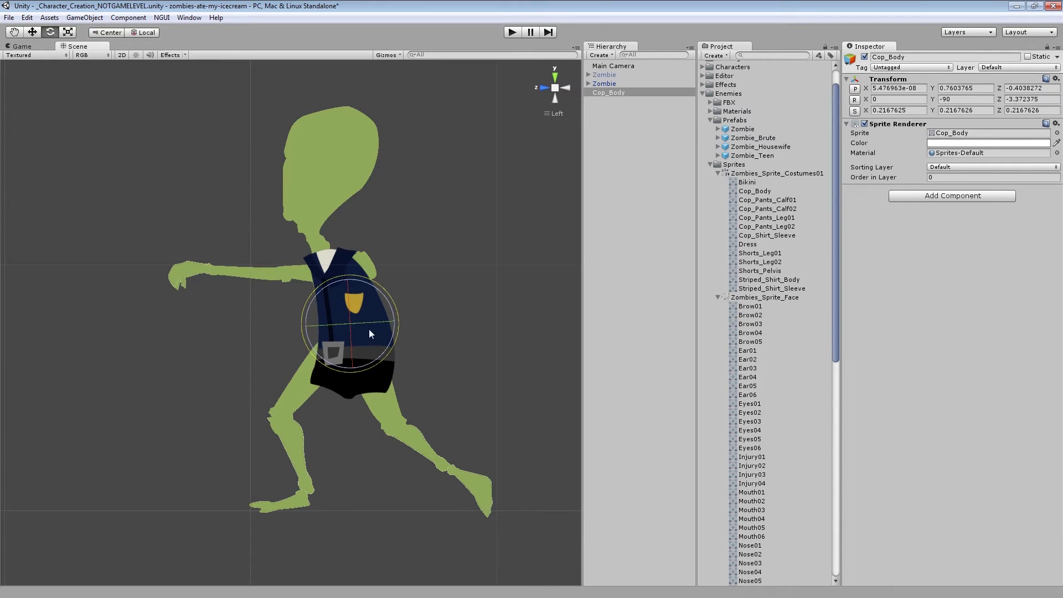
key(w)
drag(344, 320, 343, 320)
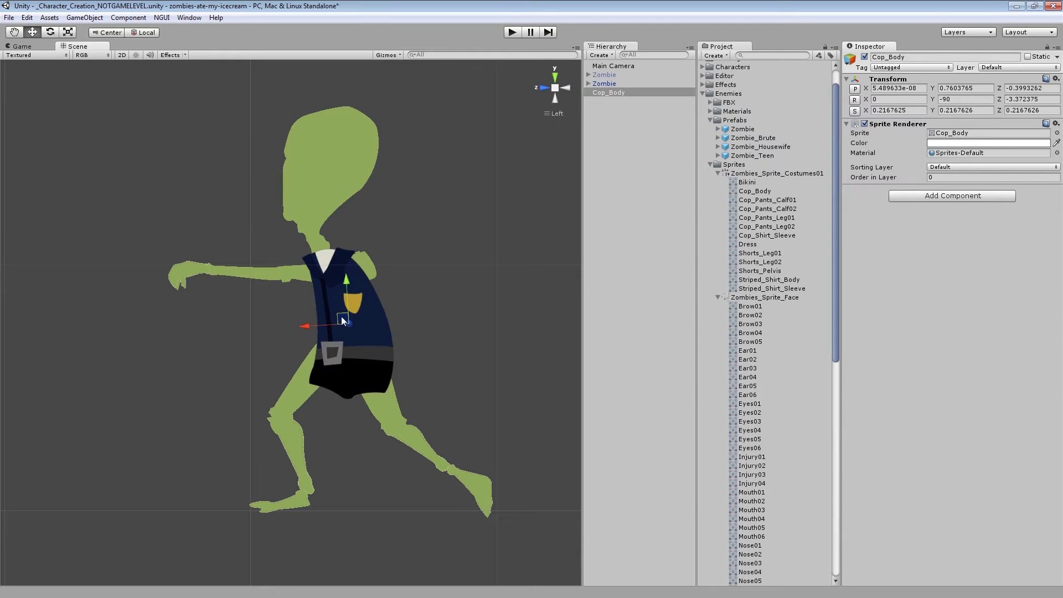
Step: Place Cop_Pants_Leg01 and Leg02 on the zombie's thighs, angling the first along the thigh
click(766, 218)
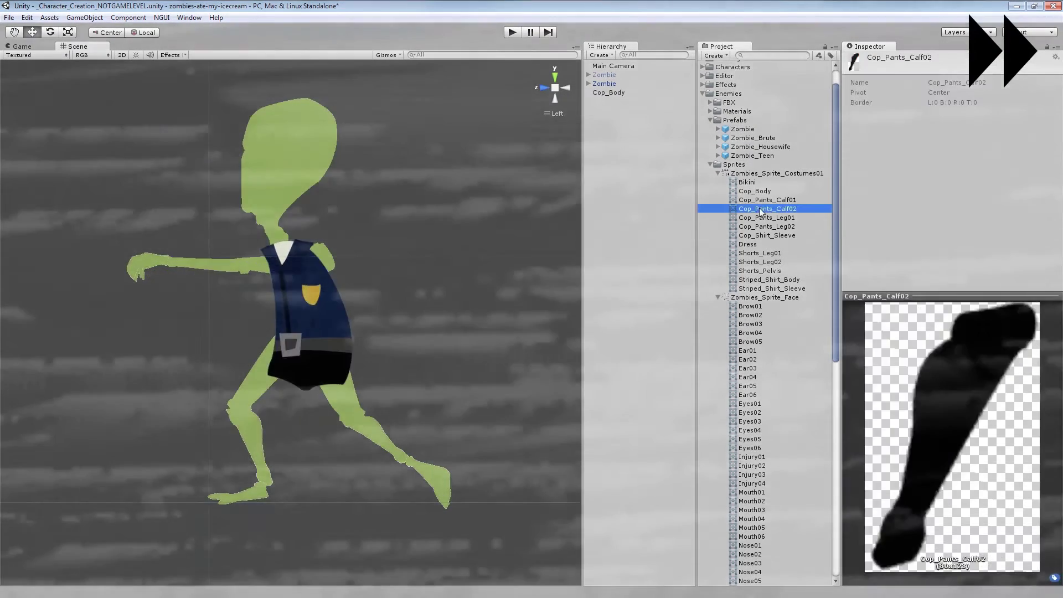
drag(766, 217, 166, 498)
key(e)
drag(287, 331, 221, 367)
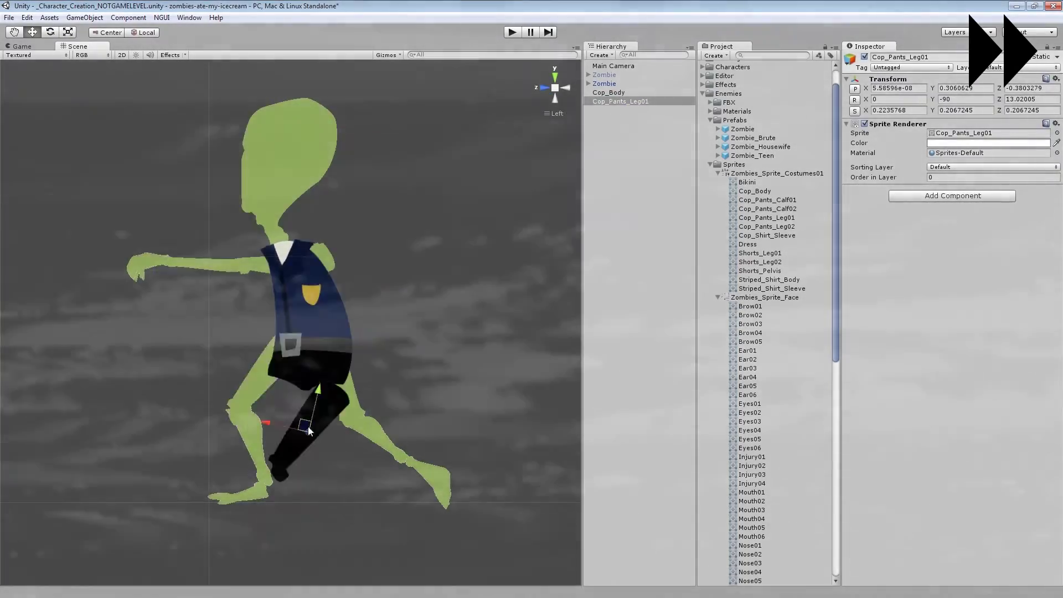
mouse_move(766, 227)
mouse_down()
mouse_move(209, 498)
mouse_move(327, 377)
mouse_up()
Step: Add both Cop_Pants_Calf pieces to the legs, setting the second calf's Y rotation to -90
mouse_move(767, 200)
mouse_down()
mouse_move(208, 498)
mouse_move(237, 443)
mouse_up()
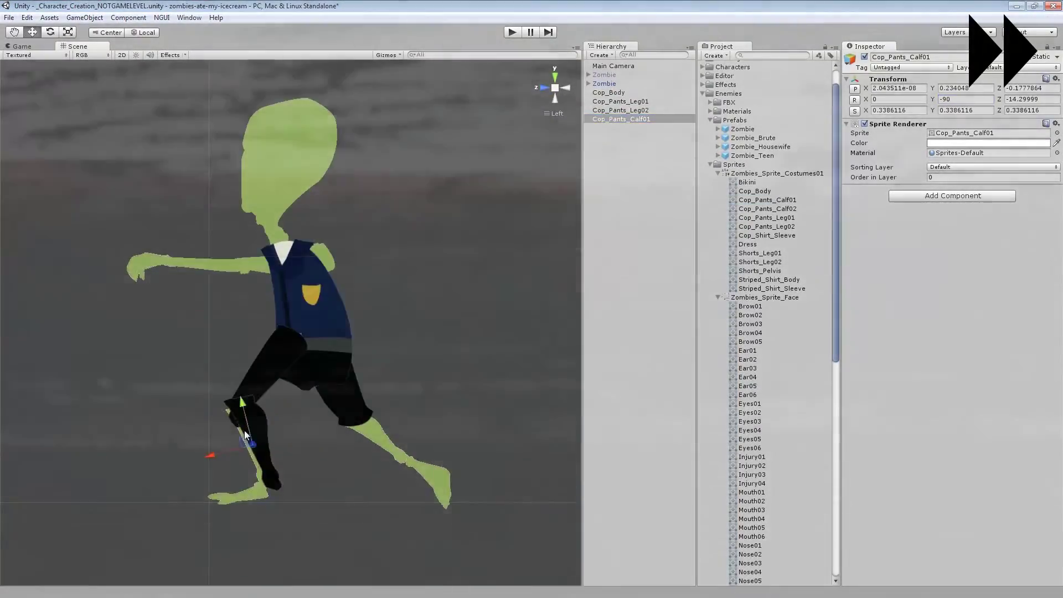
drag(767, 209, 208, 503)
click(965, 99)
text(-90)
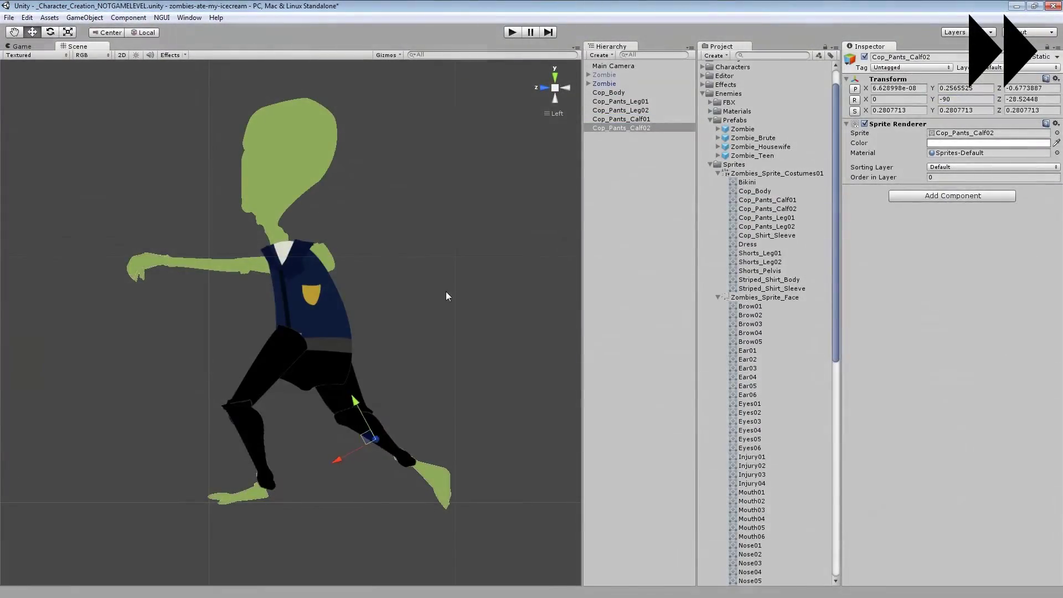
mouse_move(446, 294)
alt+mouse_down()
mouse_move(288, 356)
mouse_move(354, 332)
alt+mouse_up()
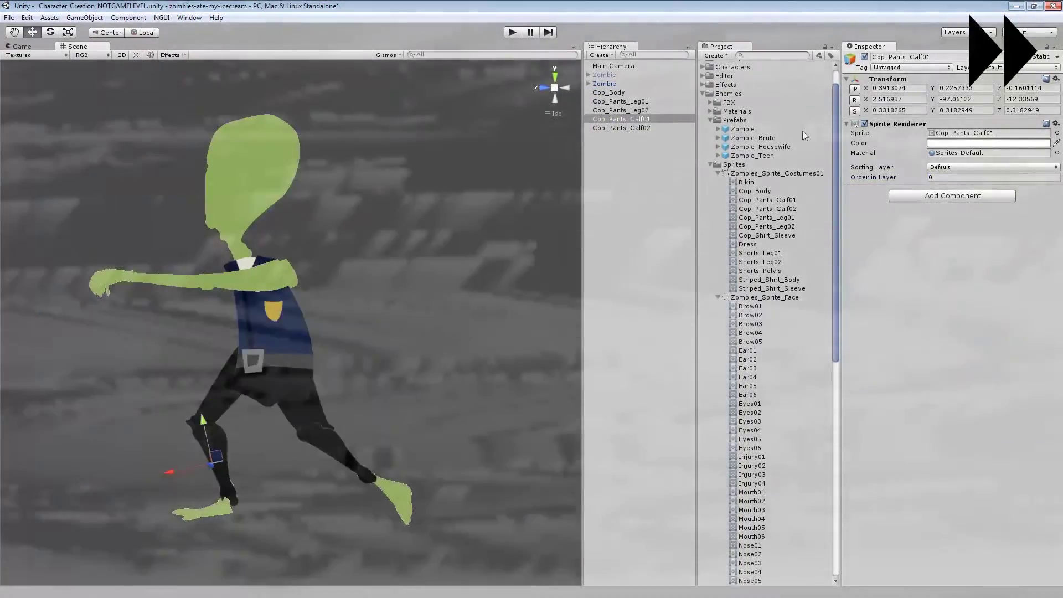
Step: Add the Cop_Shirt_Sleeve and the Eyes05 sprite to the zombie
mouse_move(766, 235)
mouse_down()
mouse_move(331, 252)
mouse_move(387, 277)
mouse_move(471, 283)
mouse_up()
scroll(763, 332, down, 4)
mouse_move(749, 339)
mouse_down()
mouse_move(309, 215)
mouse_move(387, 249)
mouse_up()
Step: Place Brow04 above the eye, then add Nose02 and Mouth06 to the face
drag(750, 233, 310, 166)
click(947, 99)
scroll(310, 222, up, 3)
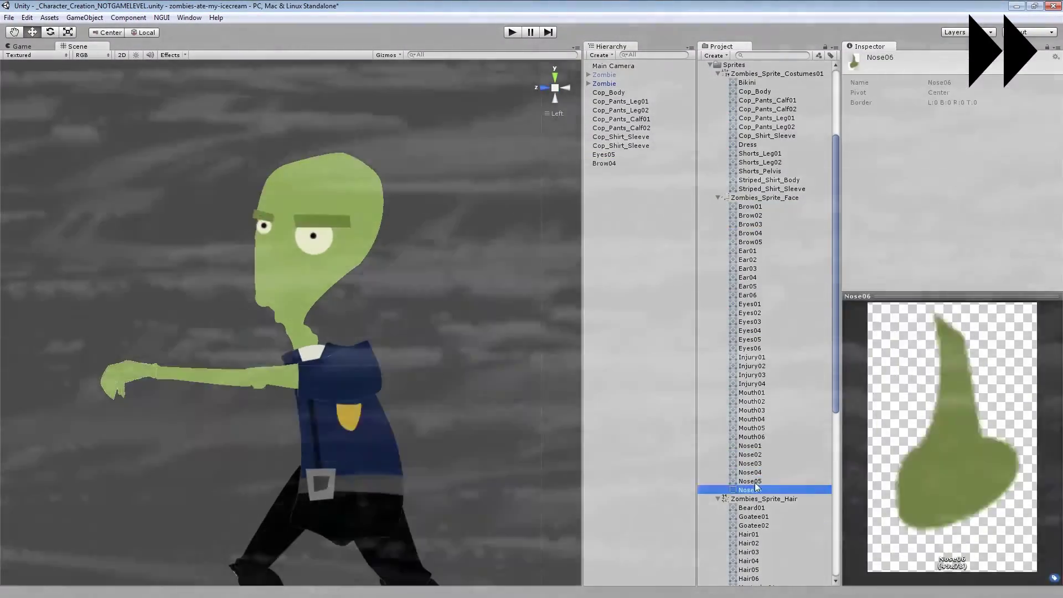
drag(750, 455, 285, 294)
scroll(775, 332, down, 4)
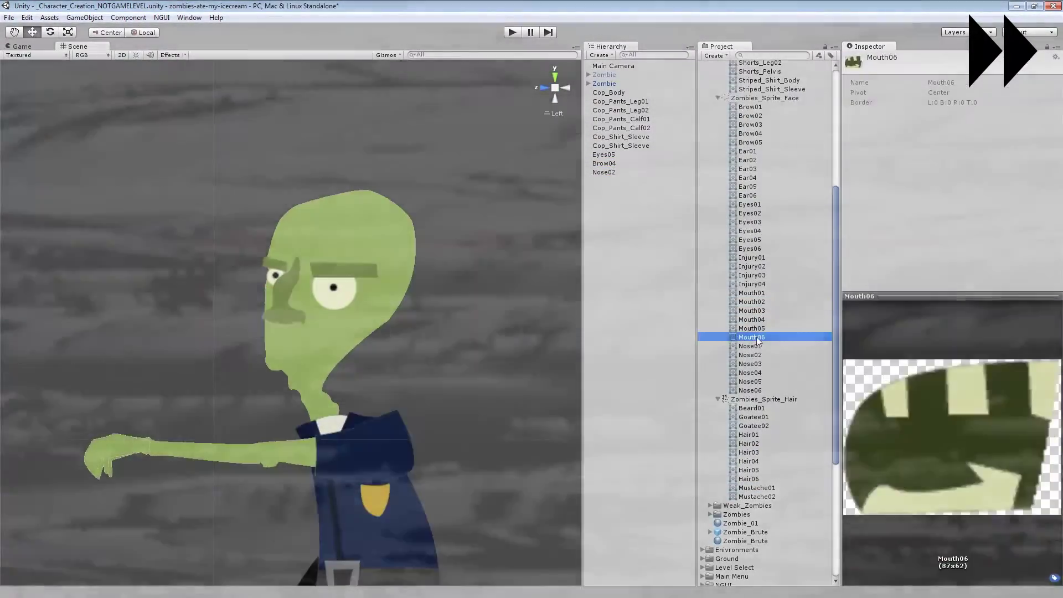
scroll(299, 343, up, 2)
mouse_move(751, 337)
mouse_down()
mouse_move(299, 343)
mouse_move(334, 324)
mouse_up()
Step: Place Mustache02 on the face with Y rotation 90
key(e)
click(756, 496)
scroll(310, 332, down, 2)
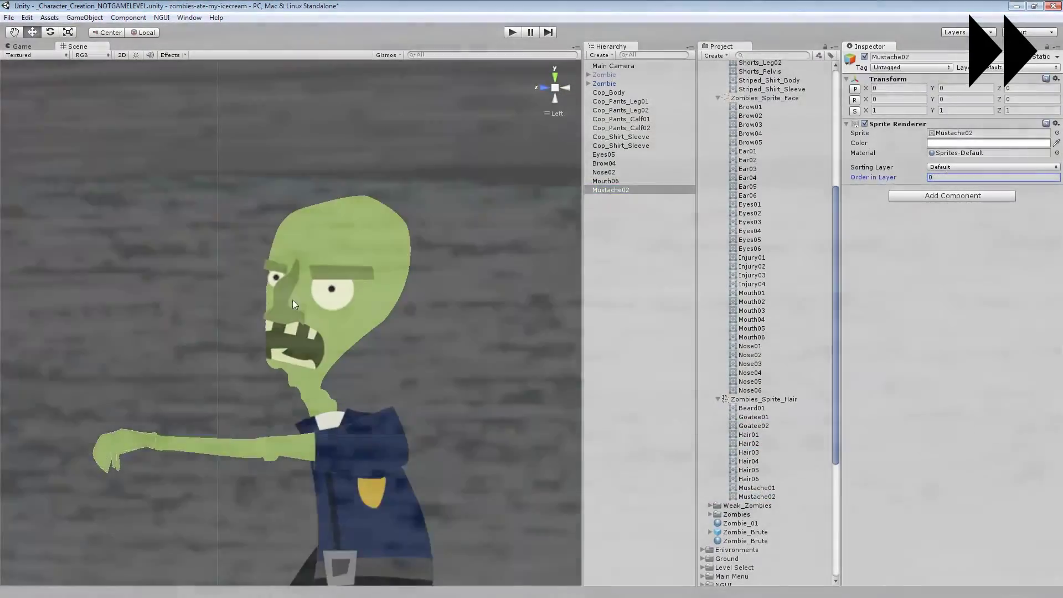
drag(756, 497, 304, 343)
click(965, 99)
text(90)
key(Return)
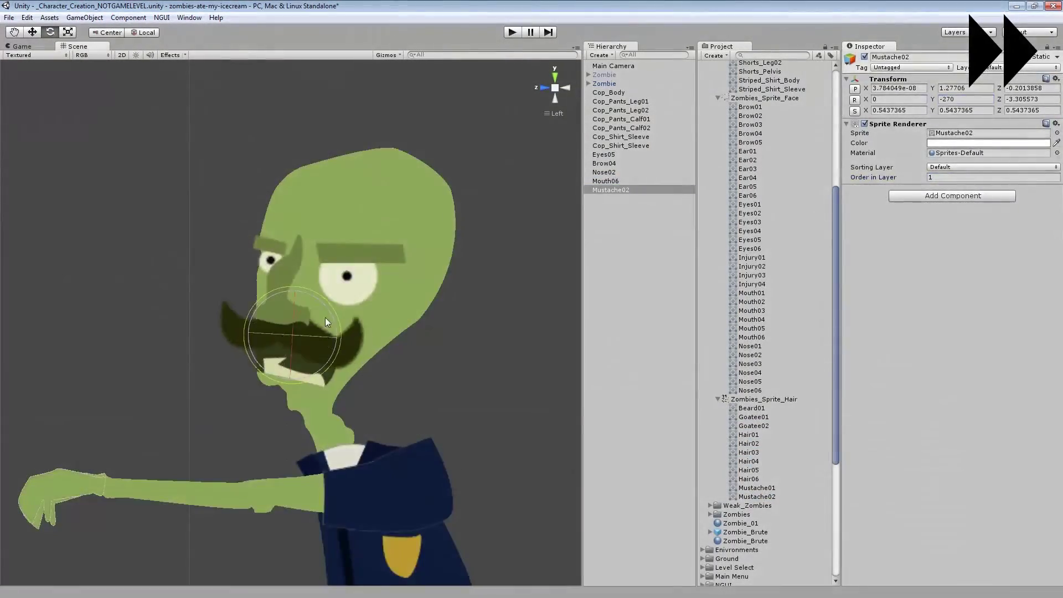
scroll(441, 317, down, 2)
click(441, 317)
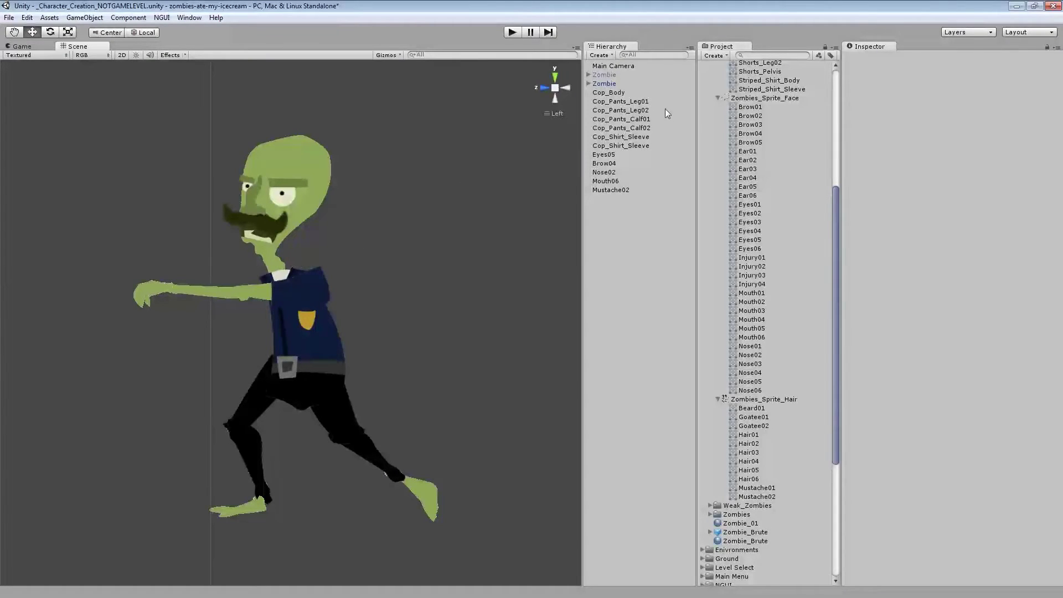
Step: Parent the face sprites Eyes05 through Mustache02 to the Head_0 bone
click(589, 83)
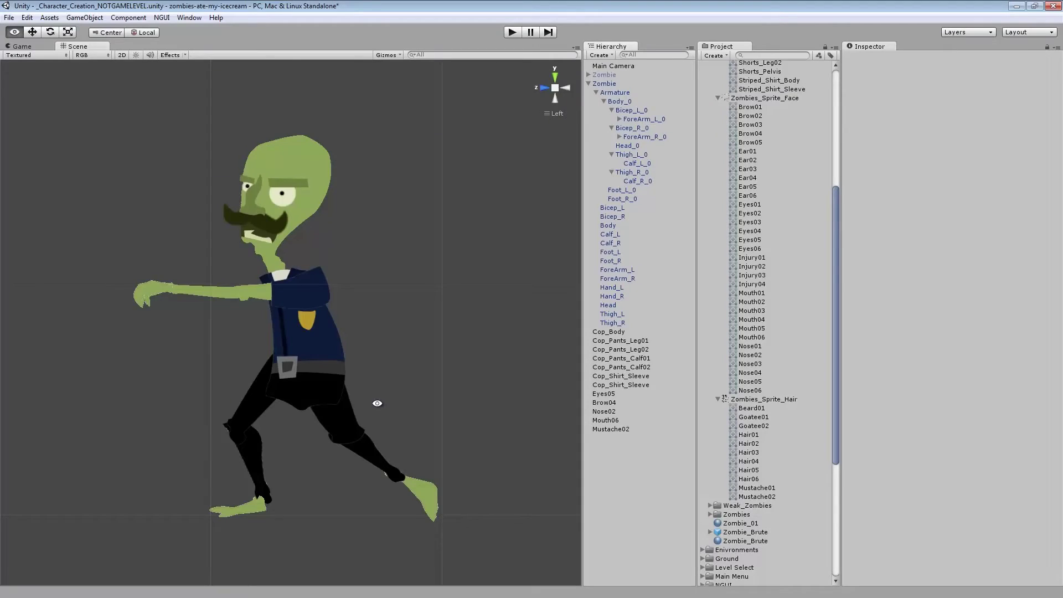
alt+drag(263, 420, 215, 264)
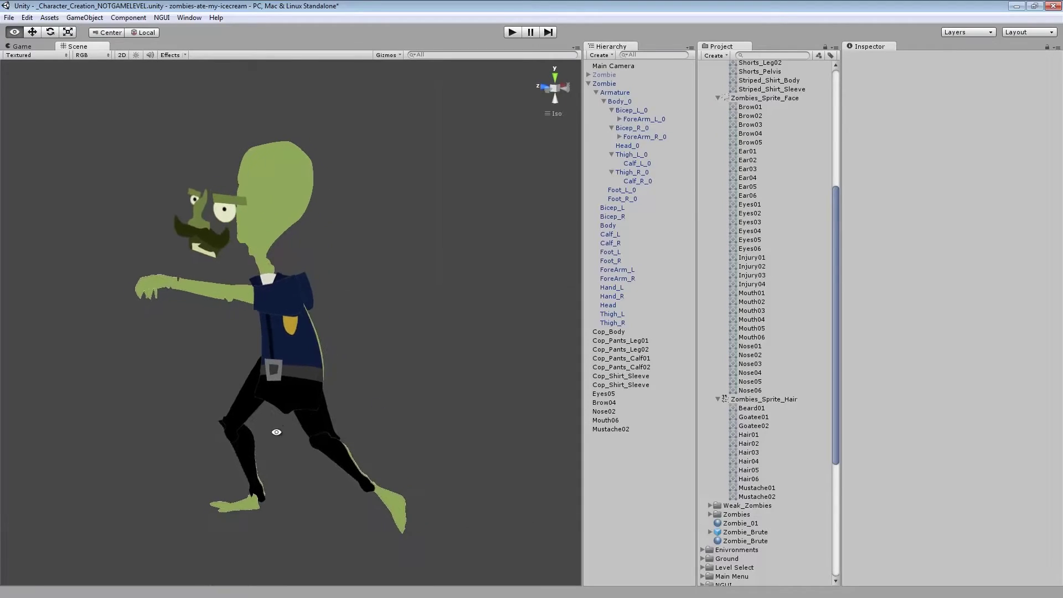
click(613, 394)
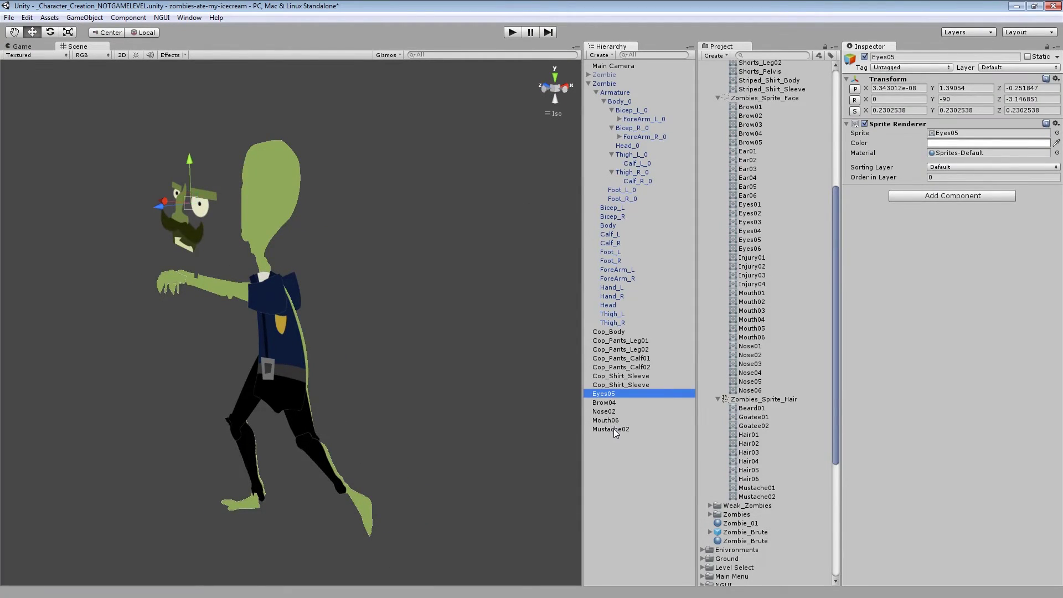
shift+click(613, 428)
drag(164, 209, 227, 213)
drag(602, 398, 622, 147)
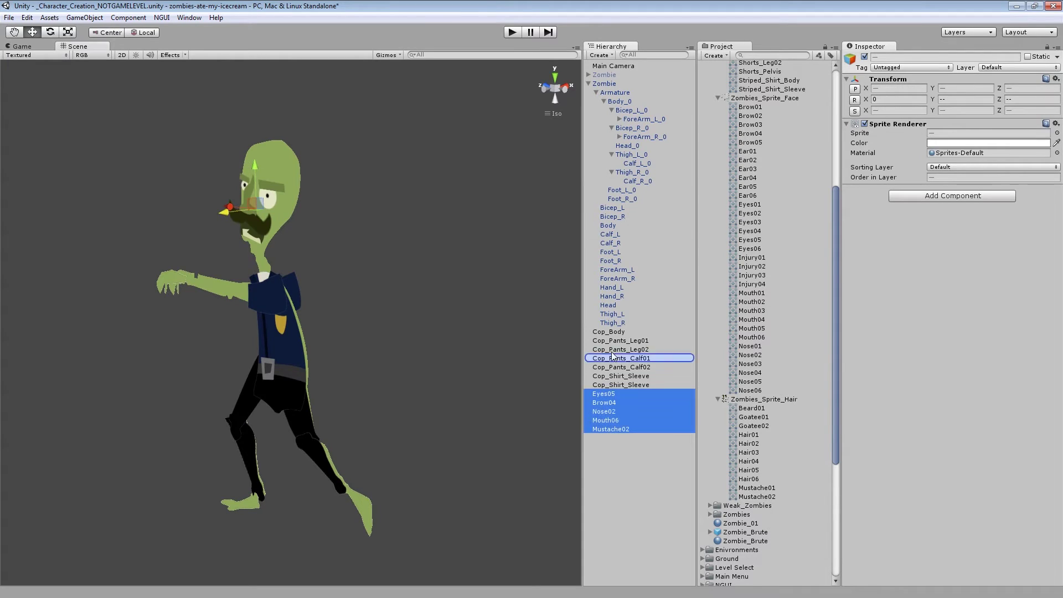
Step: Parent Cop_Body to Body_0 and the first pants leg to Thigh_L_0
click(612, 145)
drag(617, 332, 627, 104)
click(617, 340)
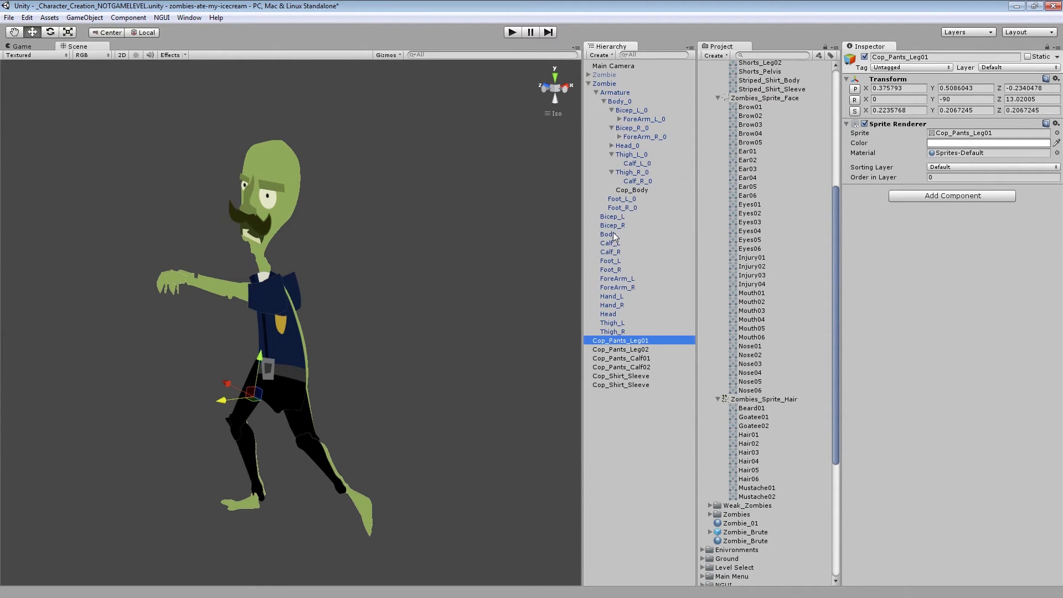
click(637, 127)
click(634, 154)
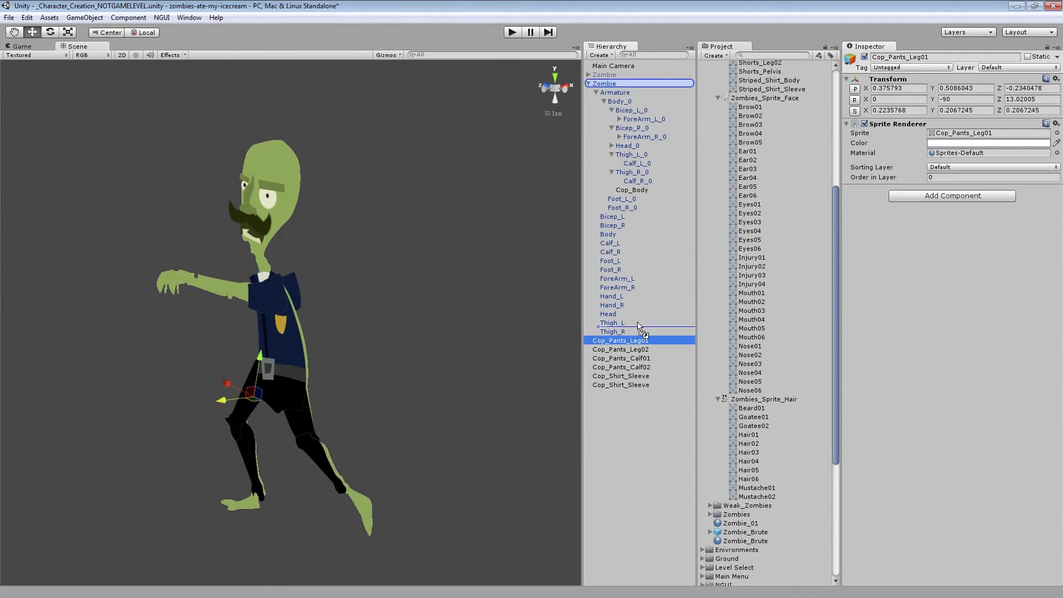
mouse_move(640, 340)
mouse_down()
mouse_move(631, 155)
mouse_move(631, 181)
mouse_up()
Step: Parent the remaining pants pieces to the thigh and calf bones, and the sleeves to Bicep_R_0 and Bicep_L_0
mouse_move(620, 358)
mouse_down()
mouse_move(636, 163)
mouse_move(639, 215)
mouse_move(637, 199)
mouse_up()
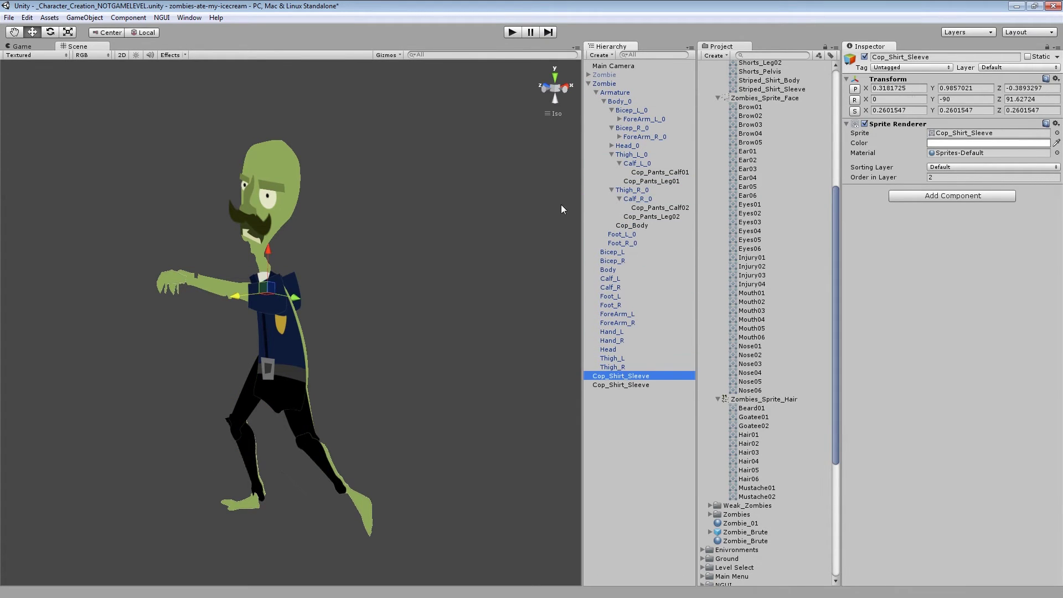
click(635, 128)
drag(620, 376, 631, 128)
drag(620, 384, 631, 110)
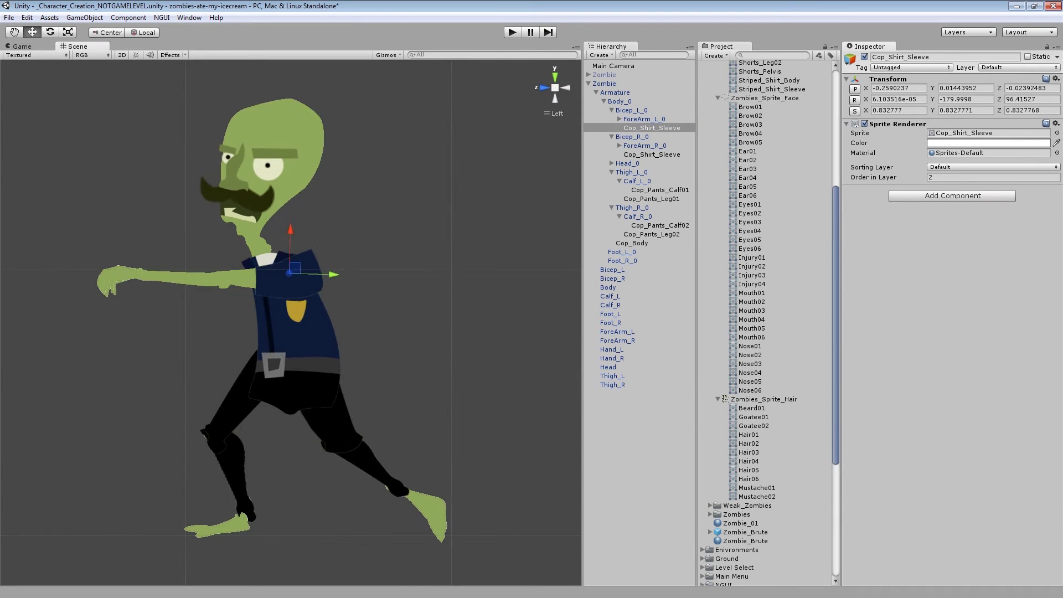
double_click(603, 83)
click(503, 132)
Step: Run the scene with Ctrl+P to watch the dressed cop zombie animate
key(ctrl+p)
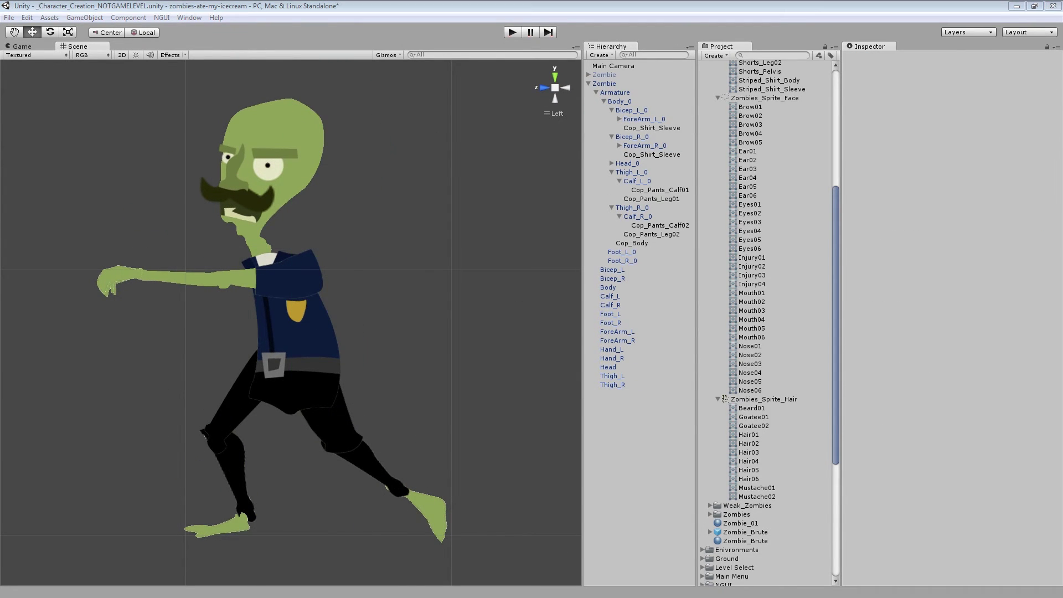